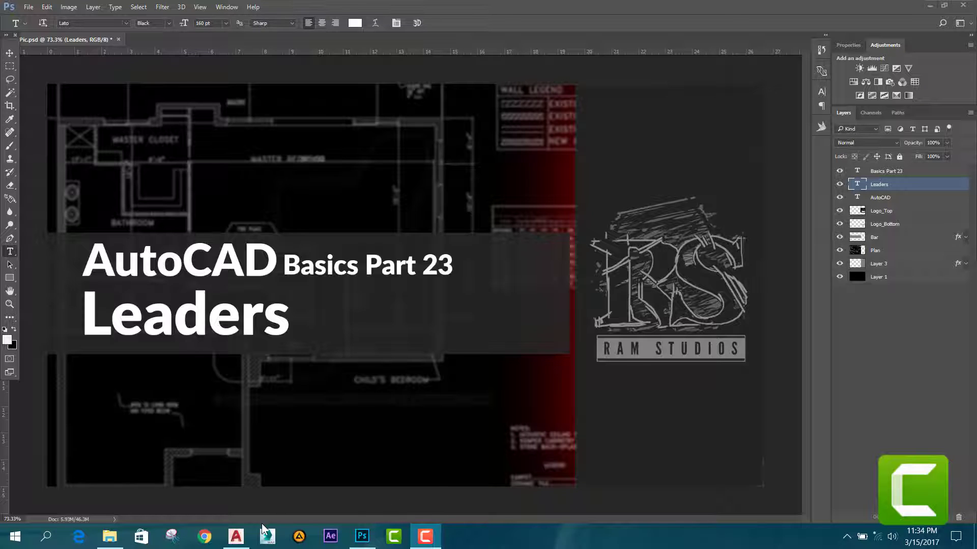
Switch to the CASTER_058 drawing and zoom and pan to frame the end-elevation wheel hub.
click(235, 536)
scroll(509, 330, down, 5)
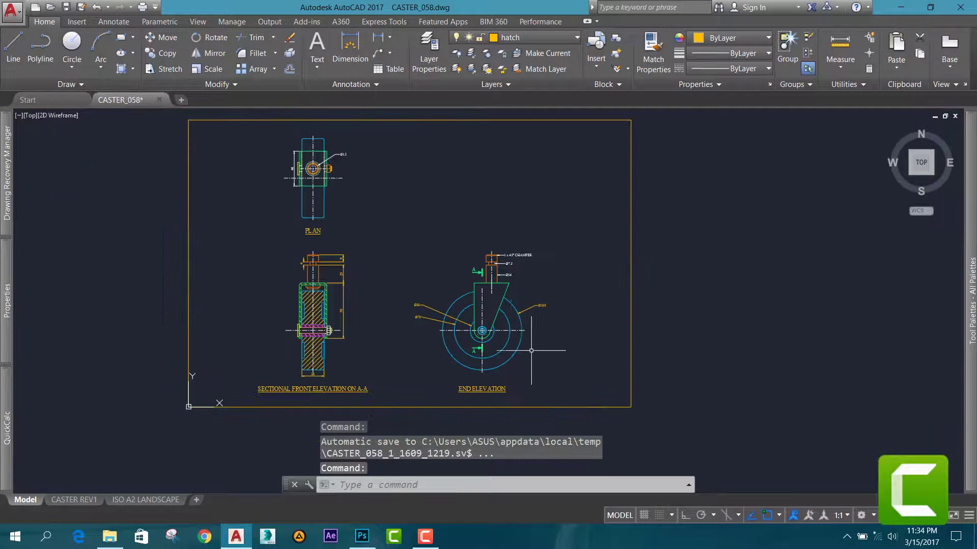
scroll(455, 324, up, 1)
middle_drag(454, 324, 521, 355)
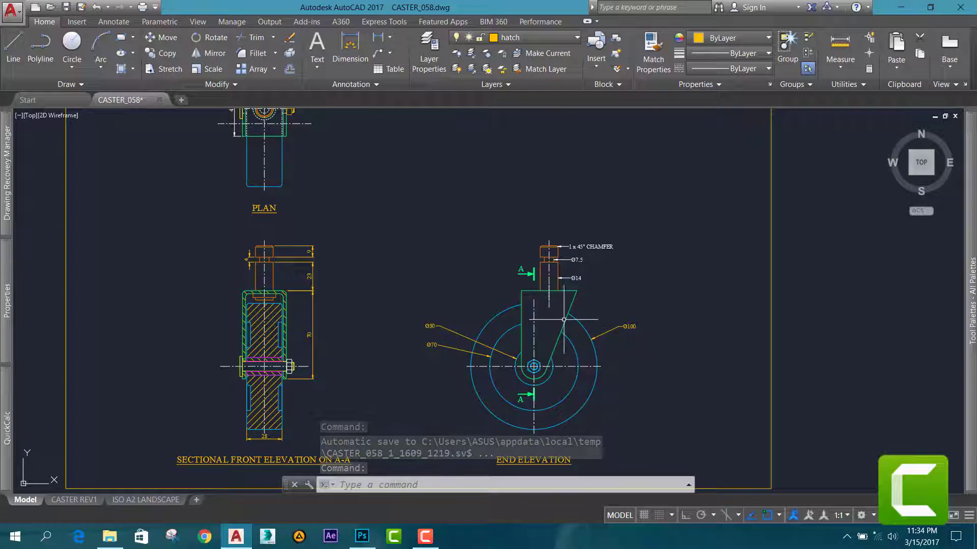
scroll(562, 382, up, 3)
scroll(563, 382, up, 1)
scroll(512, 354, up, 2)
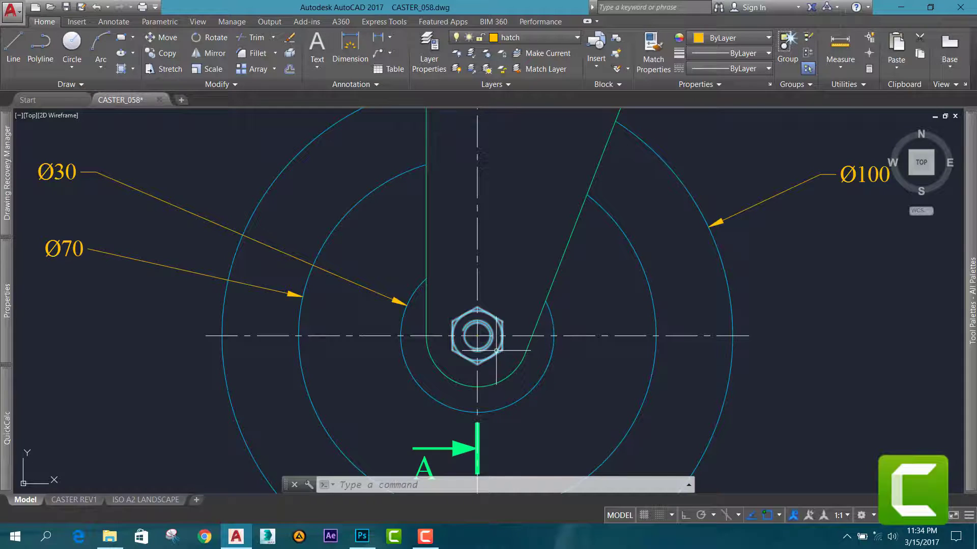
scroll(497, 349, down, 2)
scroll(497, 349, up, 2)
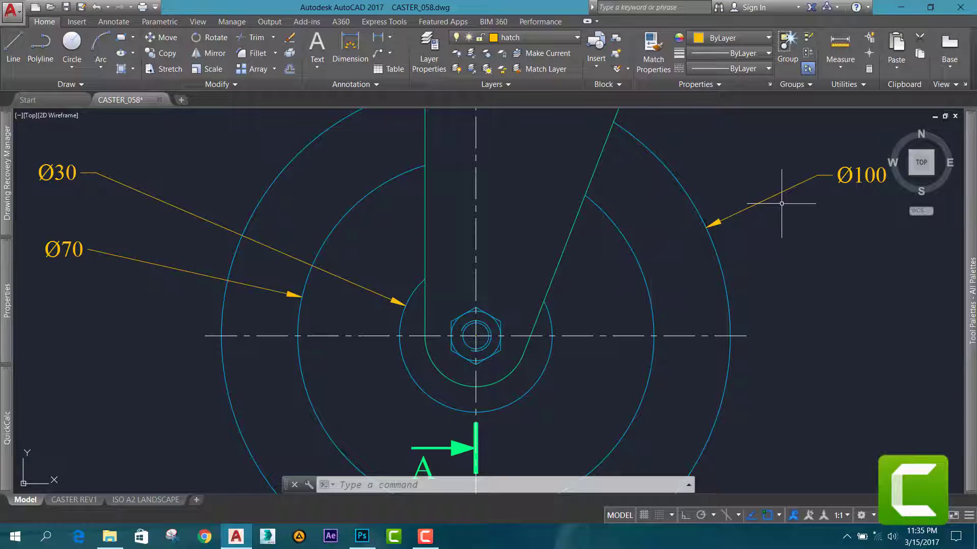
middle_drag(775, 207, 632, 268)
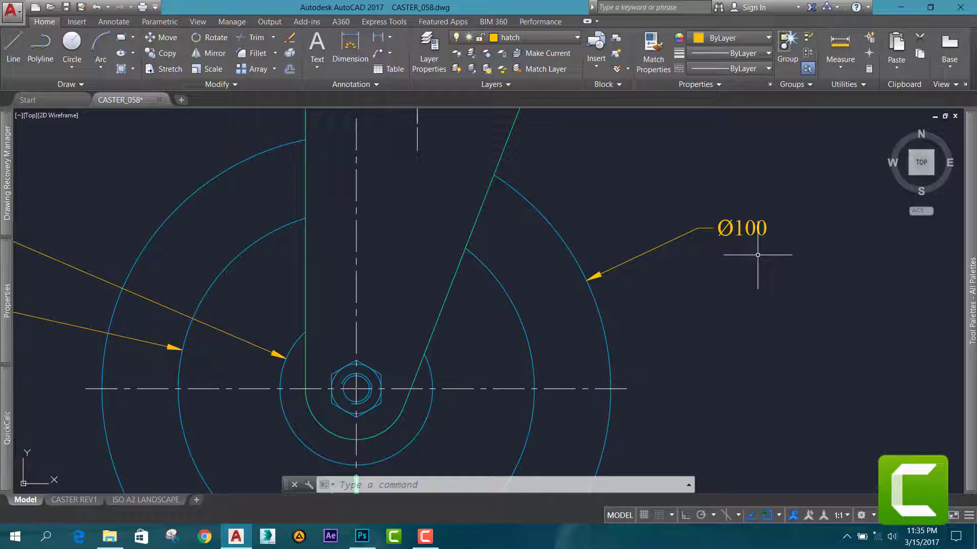
scroll(524, 292, down, 2)
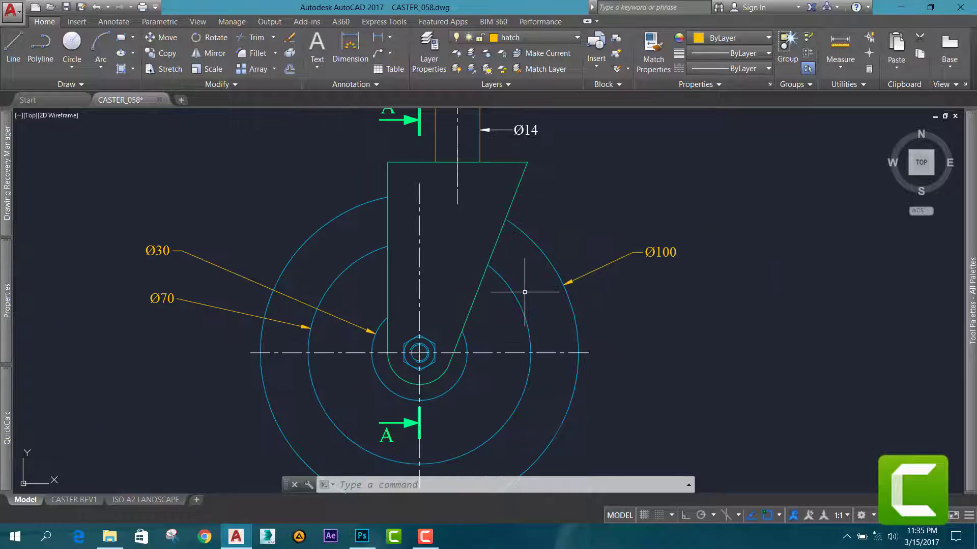
scroll(525, 292, up, 2)
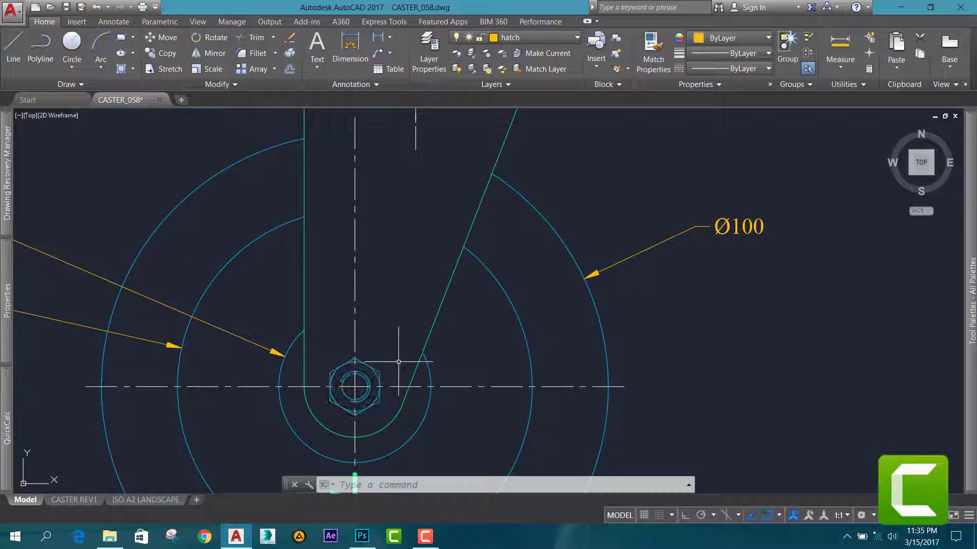
mouse_move(399, 362)
middle_down()
mouse_move(444, 274)
mouse_move(461, 273)
middle_up()
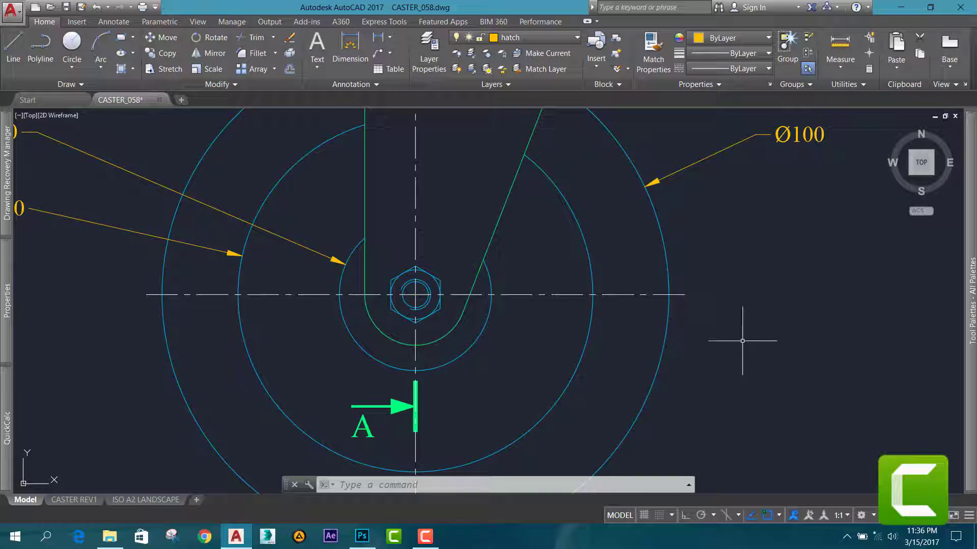
Draw a multileader with its arrowhead on the hex hub nut and landing below right of the wheel.
click(389, 54)
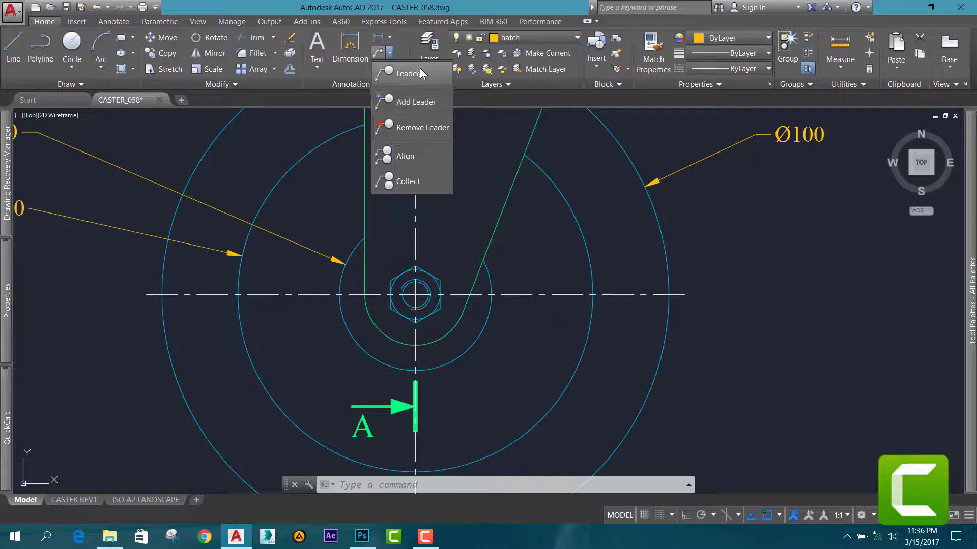
click(403, 74)
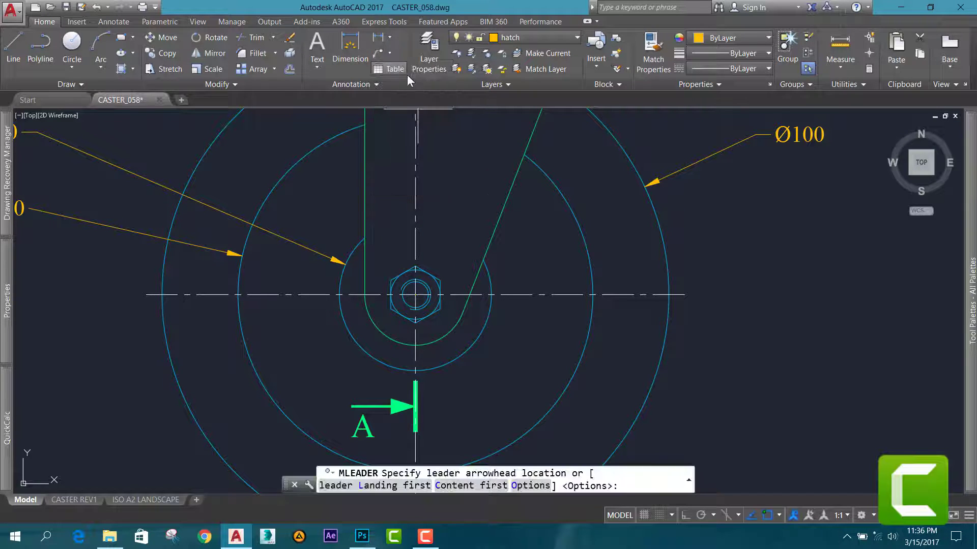
click(375, 51)
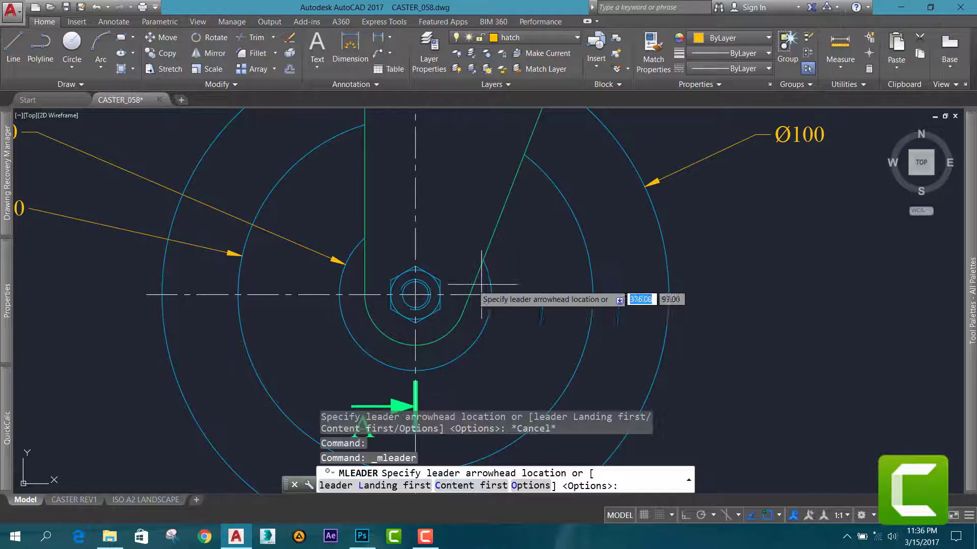
scroll(448, 279, down, 3)
scroll(458, 301, up, 3)
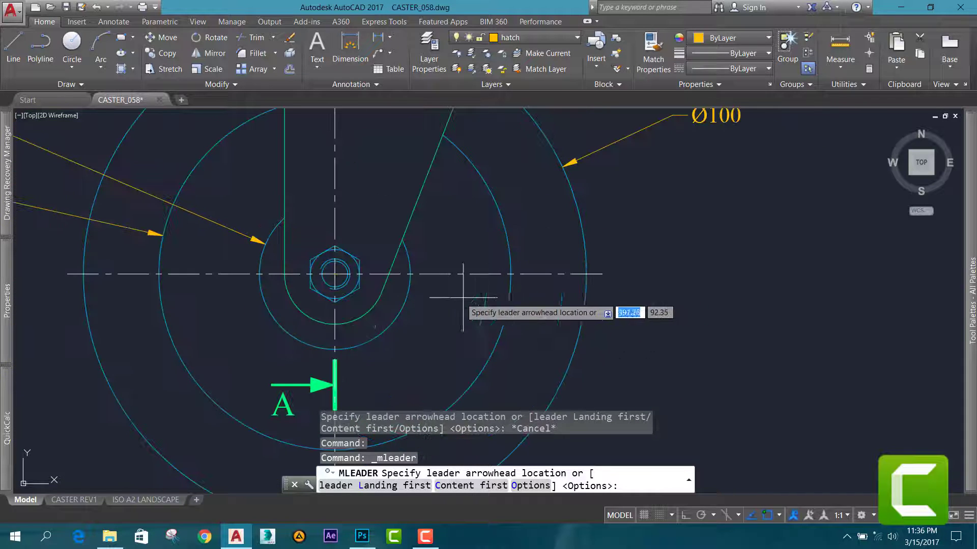
click(359, 288)
scroll(535, 262, down, 3)
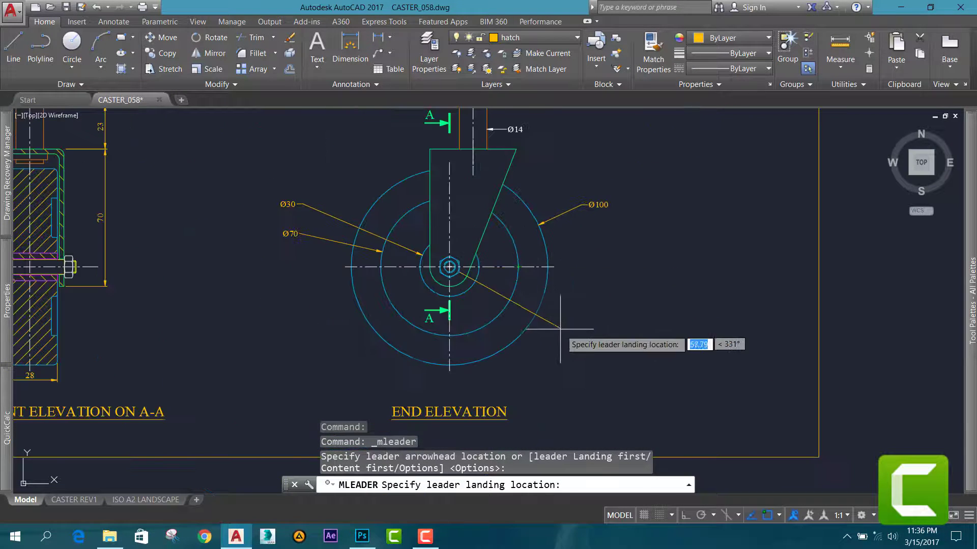
scroll(563, 315, up, 3)
scroll(563, 326, down, 2)
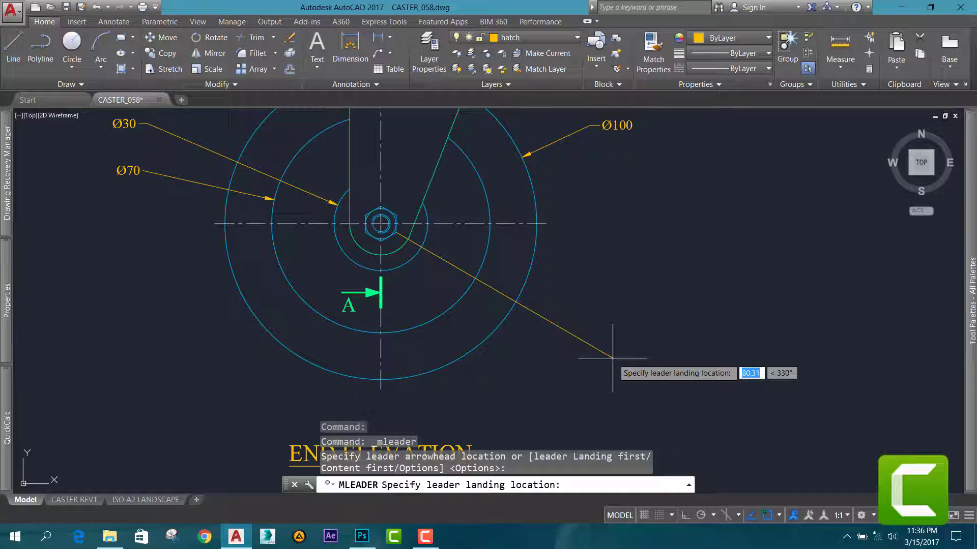
click(613, 358)
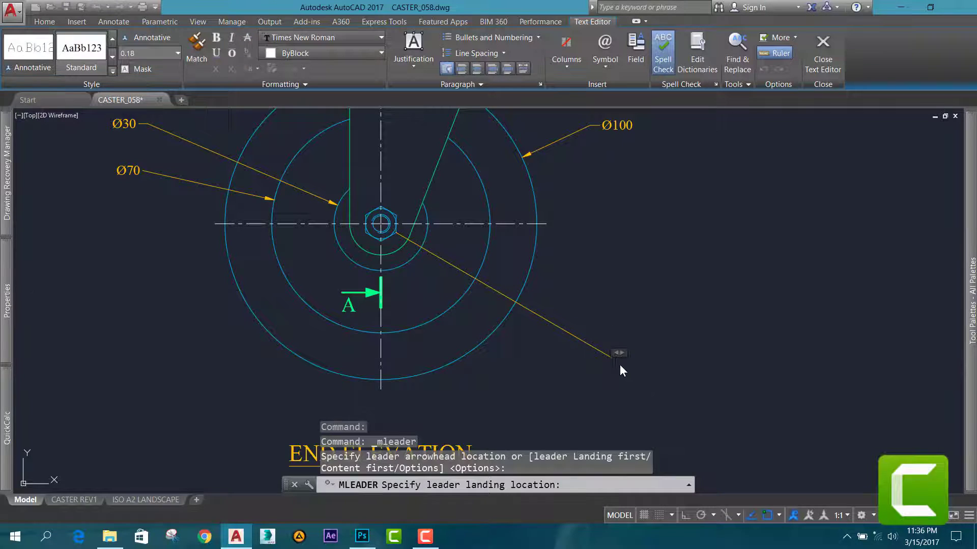
Type the leader label 'M6 CASTLE NUT', correcting the typos along the way.
scroll(619, 365, up, 5)
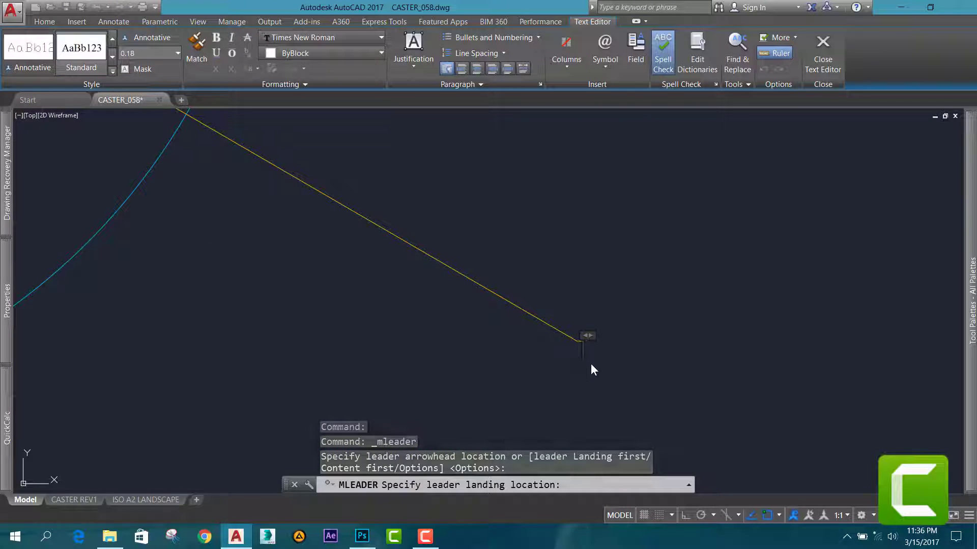
scroll(592, 361, down, 2)
scroll(600, 362, down, 3)
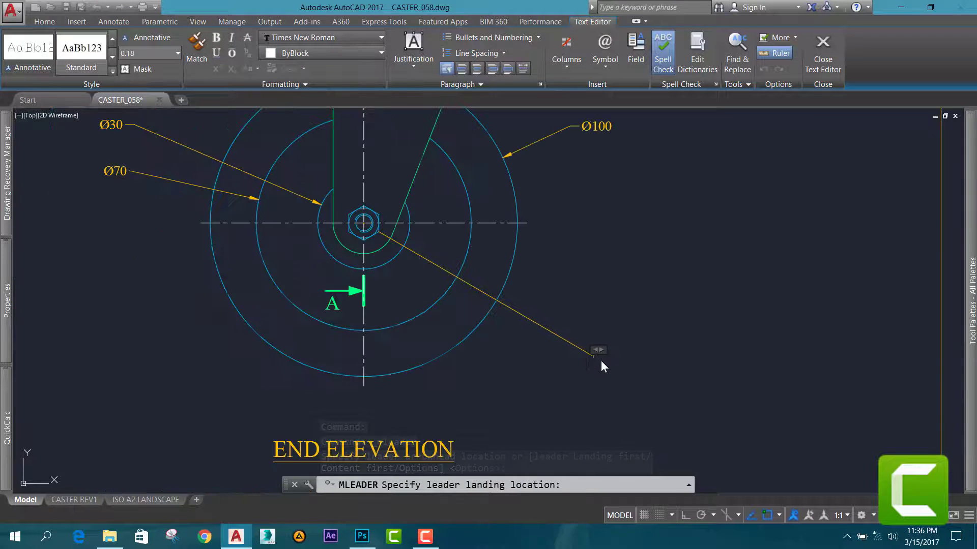
scroll(603, 362, up, 3)
text(M6 C)
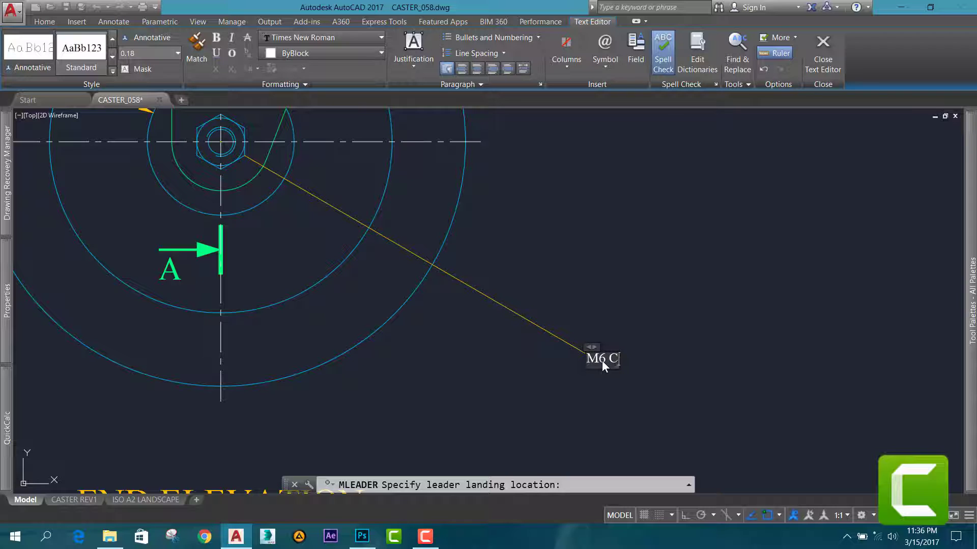
text(ST)
key(BackSpace)
key(BackSpace)
text(STLR)
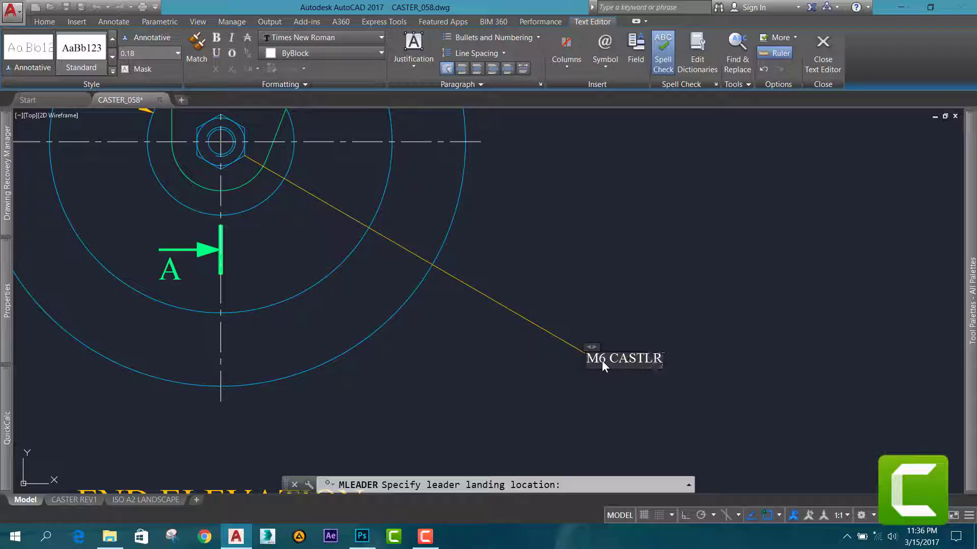
key(BackSpace)
text(E )
text(NUT)
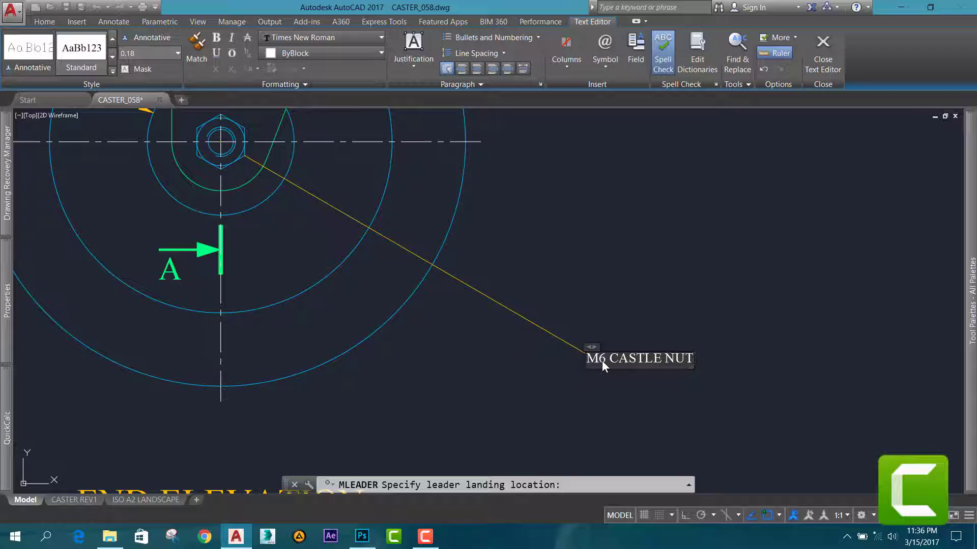
Set the M6 CASTLE NUT label's text height to 3.00.
drag(589, 358, 733, 378)
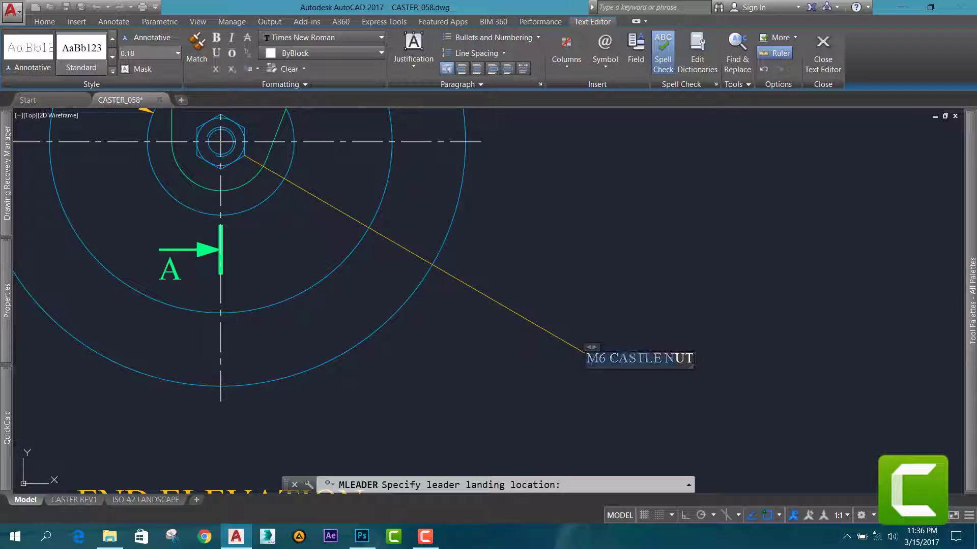
click(178, 53)
click(131, 84)
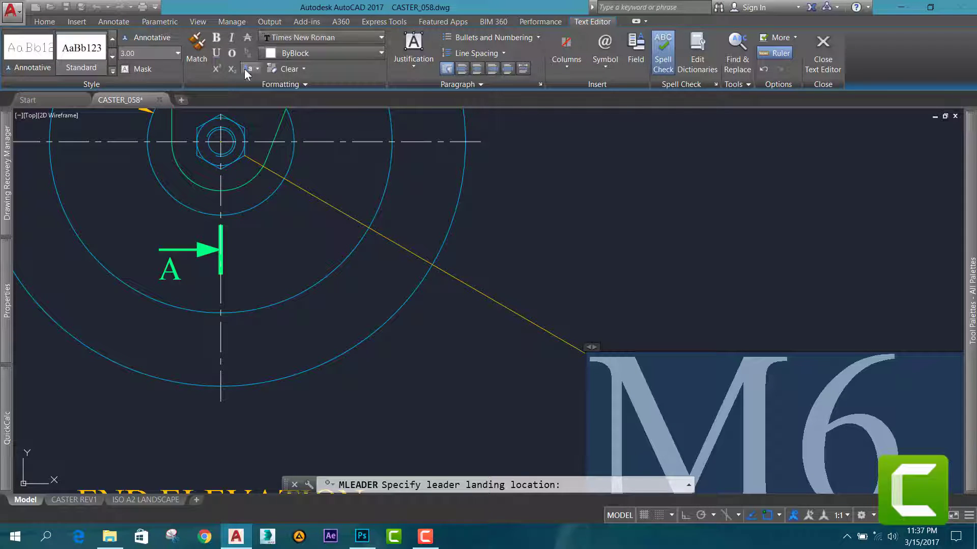
Close the text editor to place the M6 CASTLE NUT label and adjust the zoom.
click(822, 50)
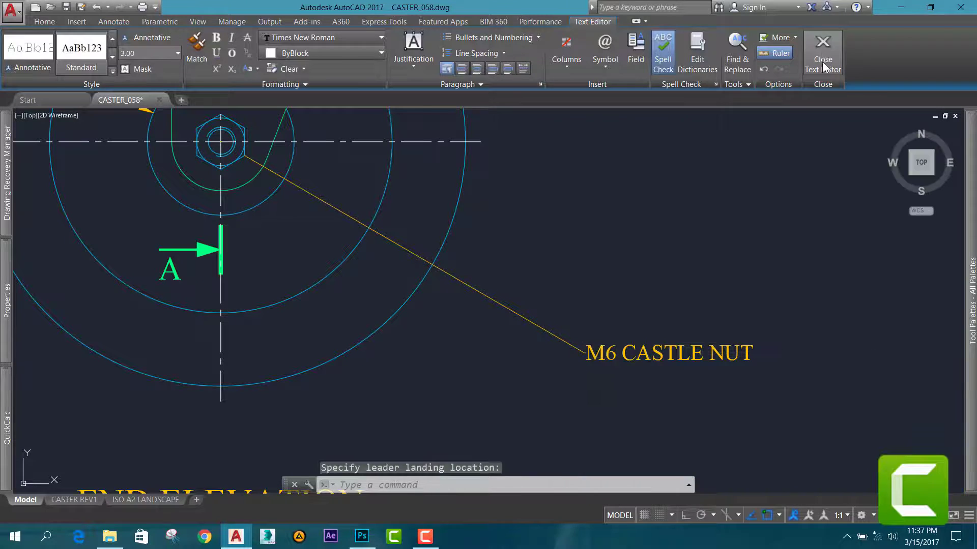
scroll(629, 340, down, 3)
scroll(629, 340, up, 2)
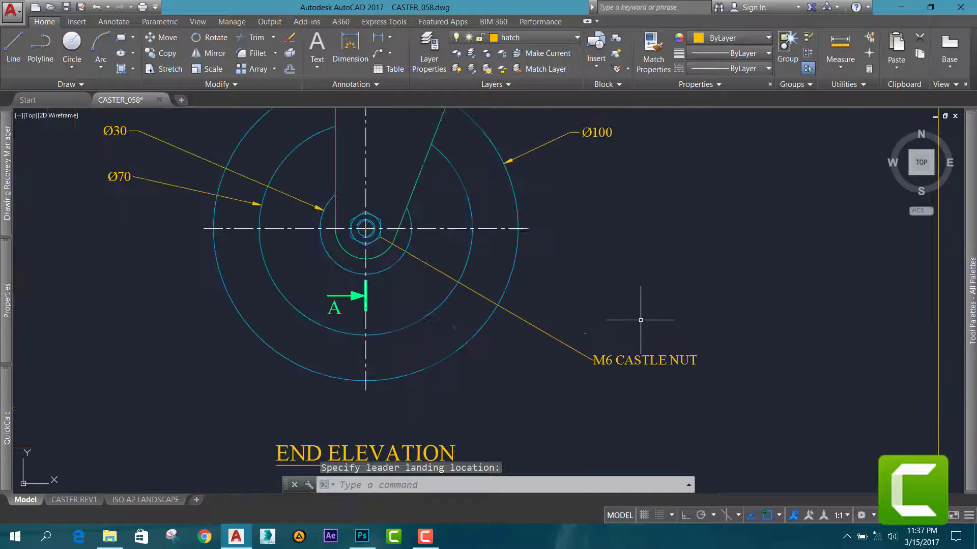
scroll(651, 345, up, 2)
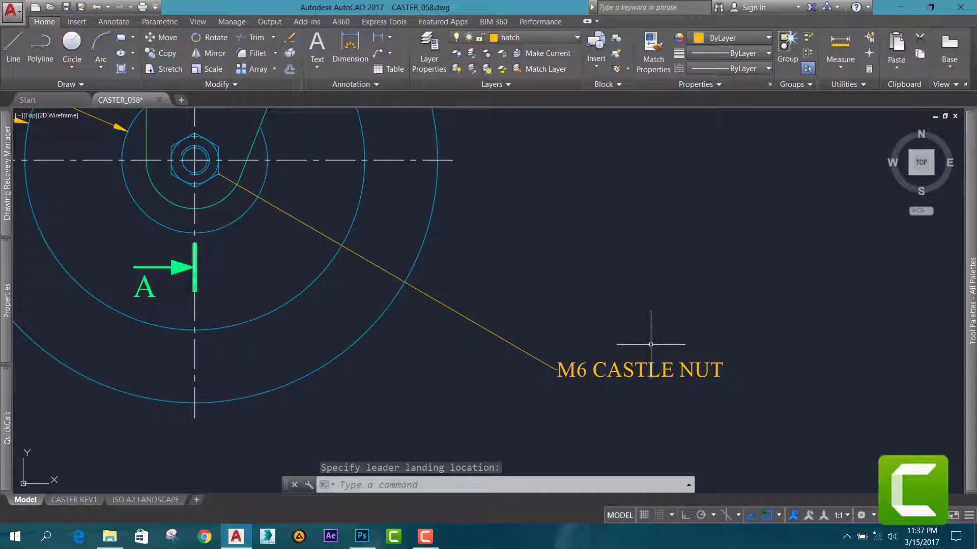
scroll(219, 174, up, 5)
scroll(219, 175, up, 2)
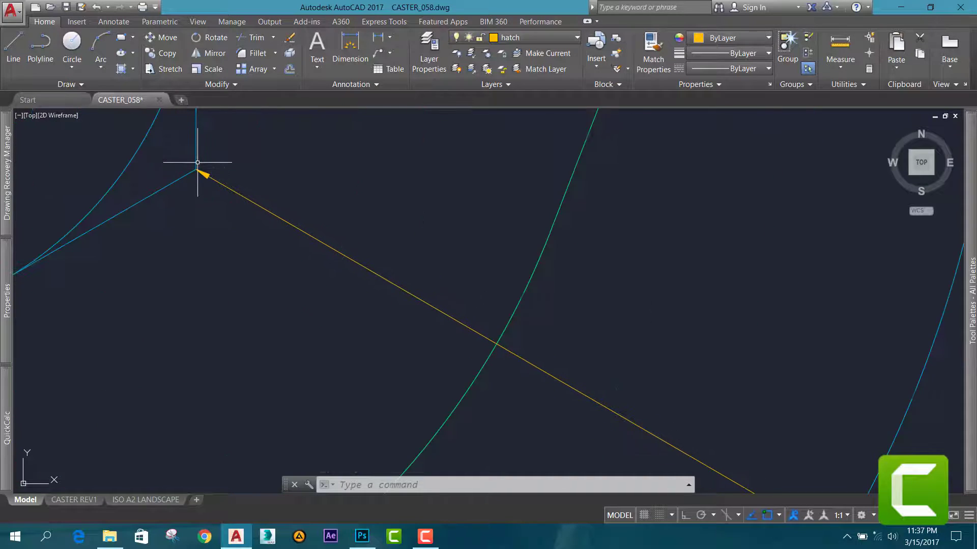
scroll(197, 166, up, 2)
scroll(224, 218, down, 5)
scroll(225, 212, down, 3)
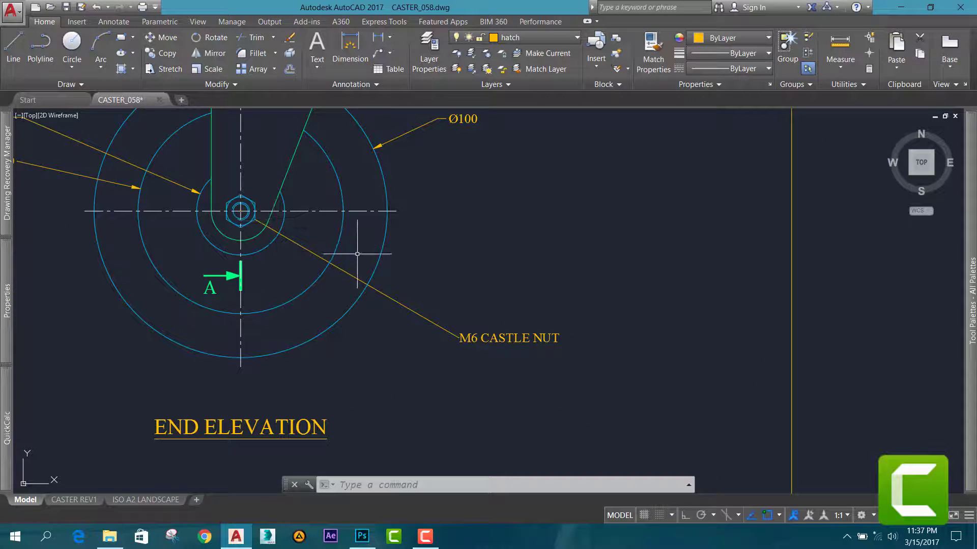
Open the Properties palette for the M6 CASTLE NUT multileader using PR.
click(493, 338)
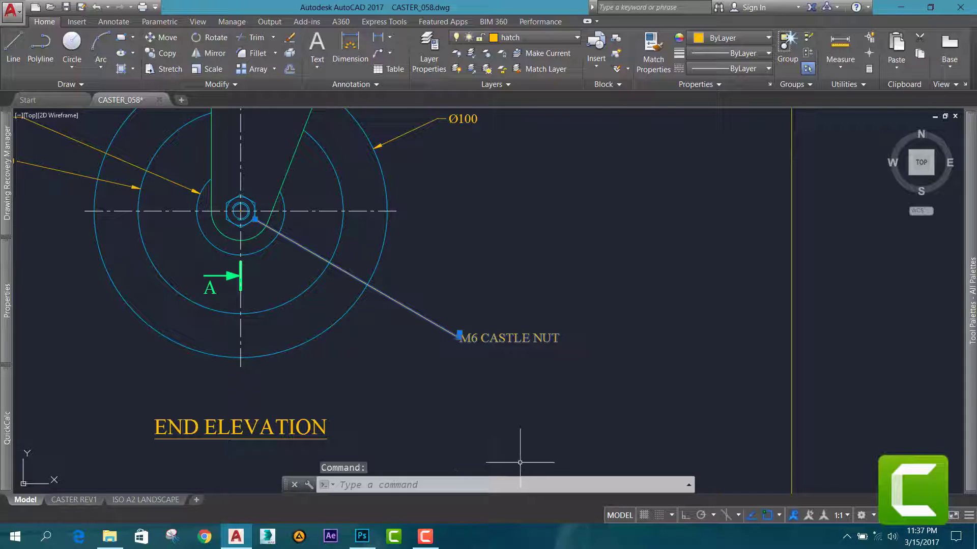
text(PROPERTIES)
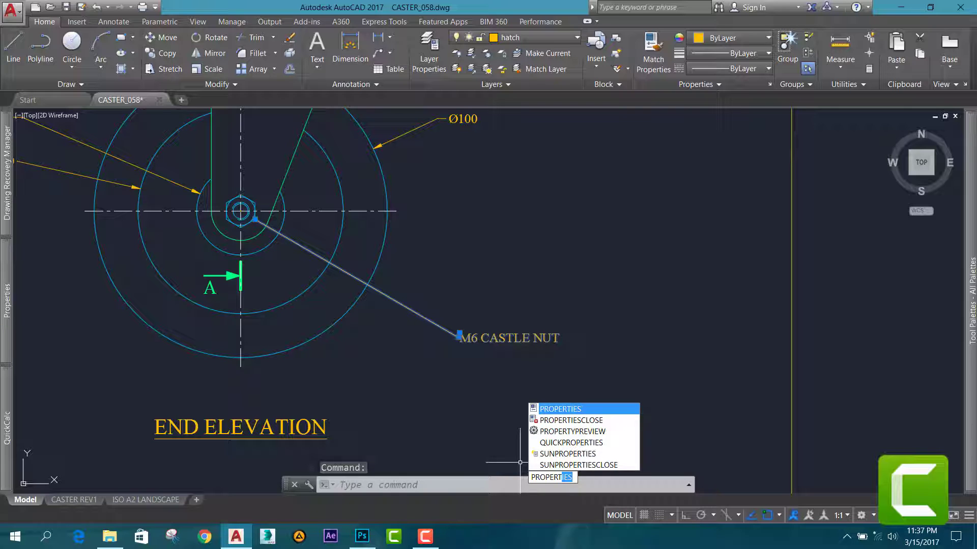
key(Return)
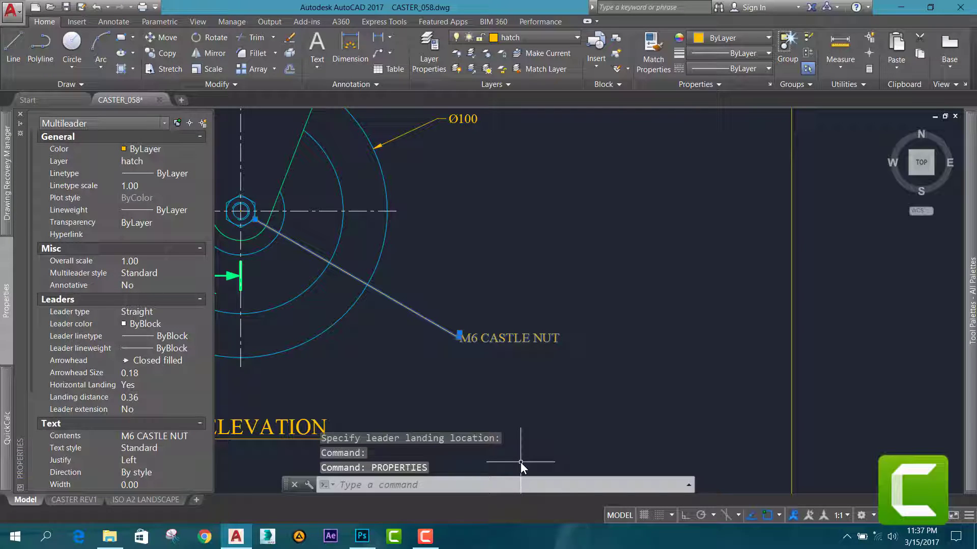
Pin the Properties palette and set the leader's arrowhead size to 3.00.
click(20, 124)
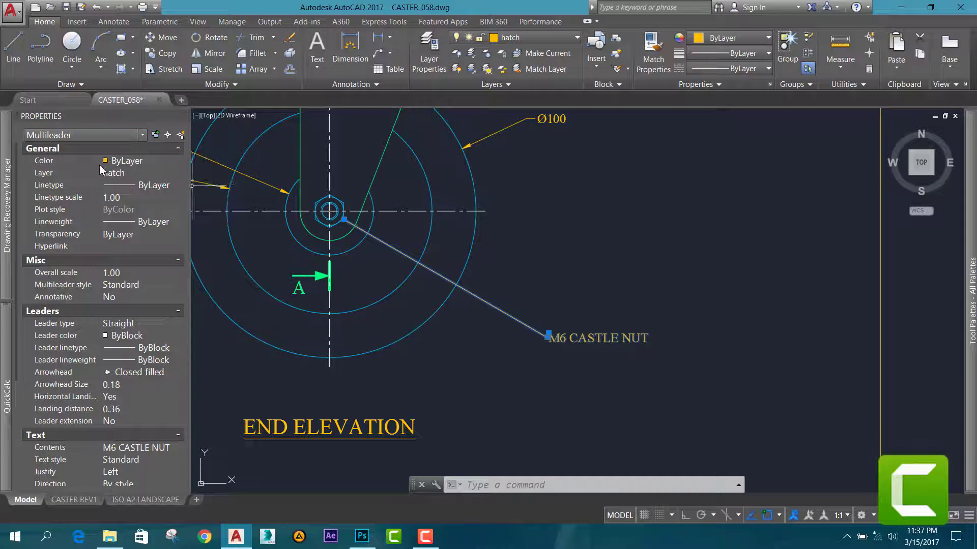
scroll(105, 311, down, 5)
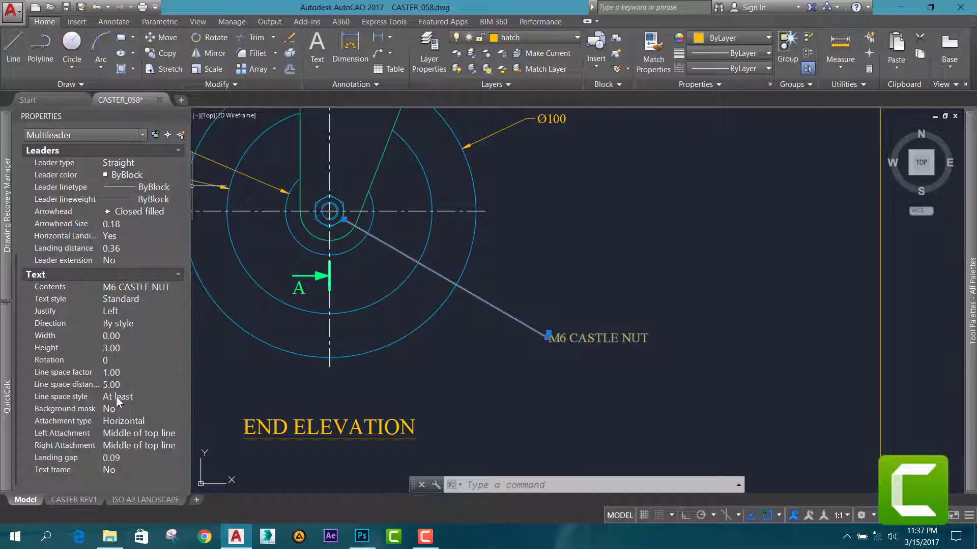
scroll(129, 403, up, 5)
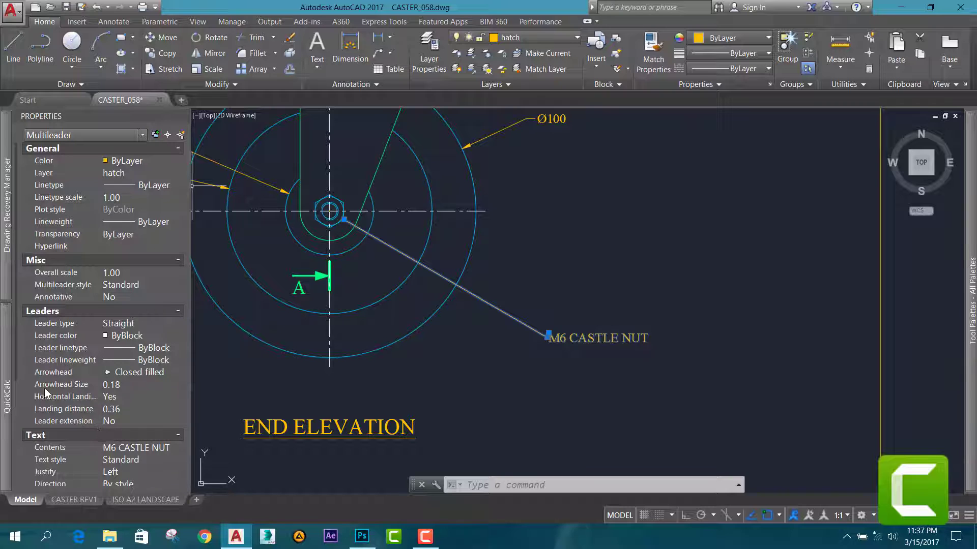
click(113, 385)
text(3)
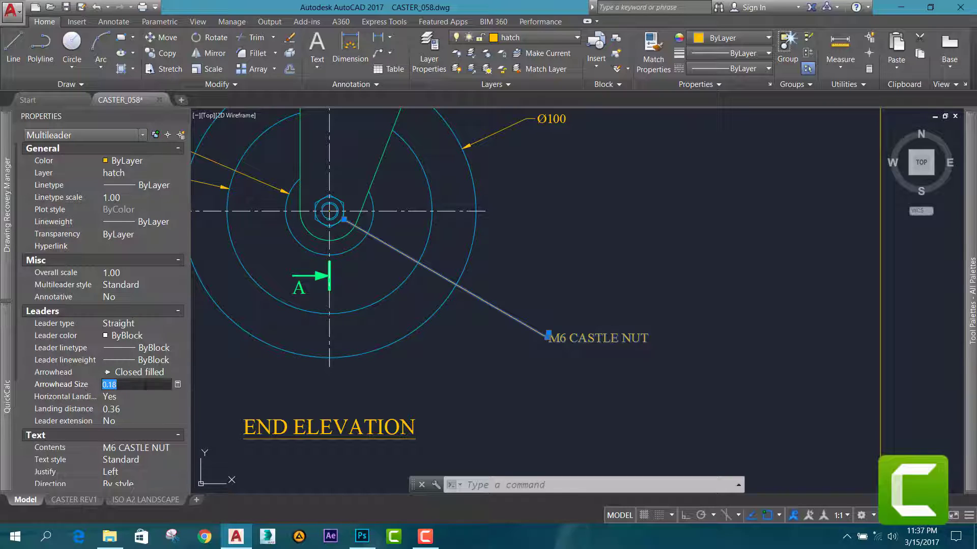
click(139, 399)
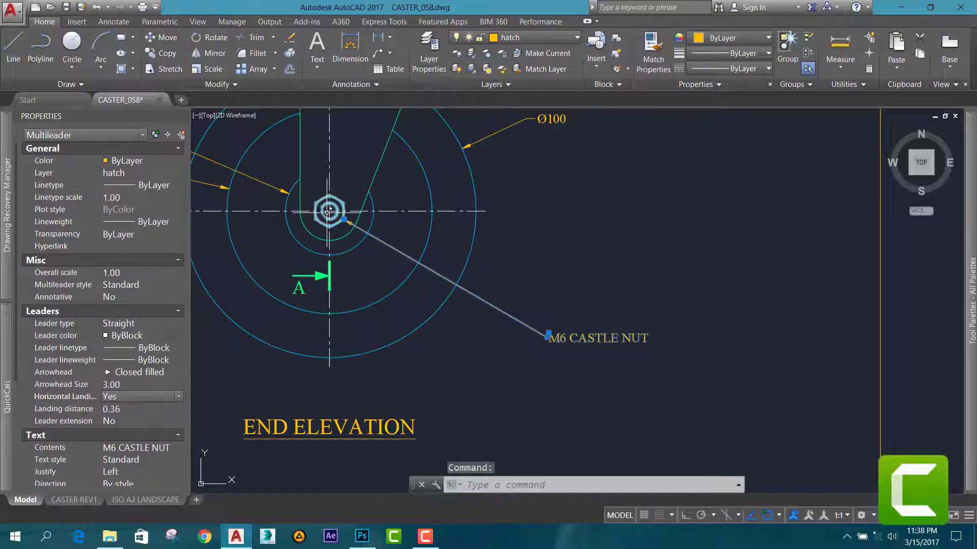
Keep the leader's linetype as ByLayer and clear the selection.
scroll(329, 209, up, 2)
scroll(330, 210, up, 4)
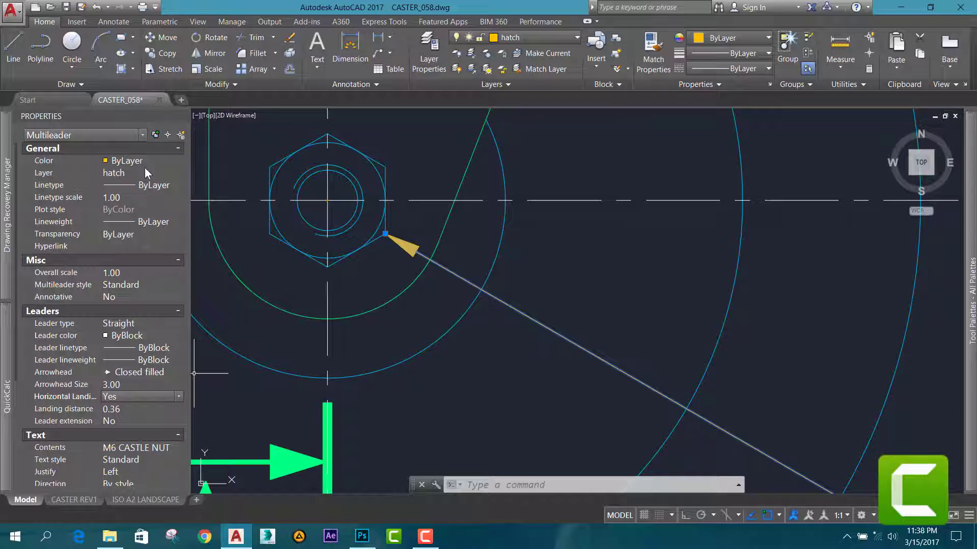
click(154, 187)
click(169, 188)
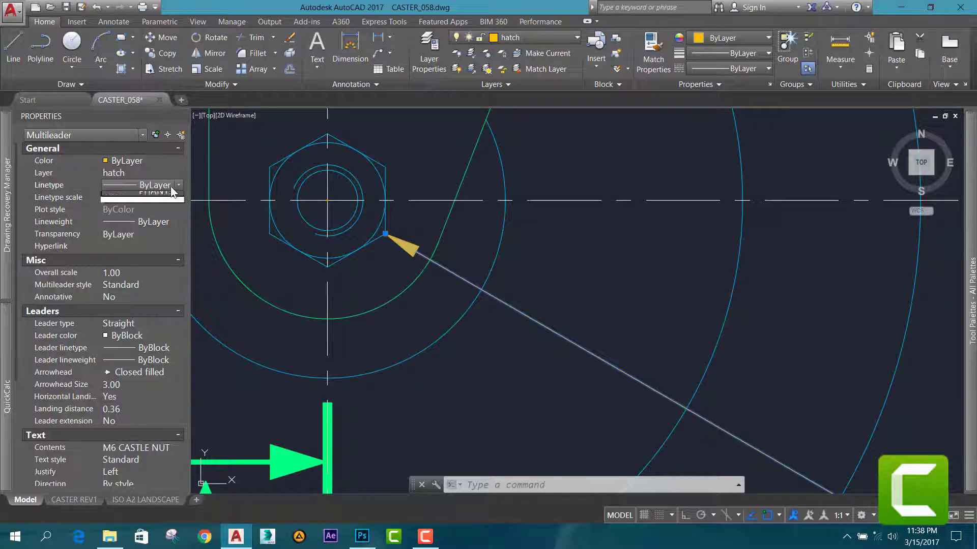
click(169, 184)
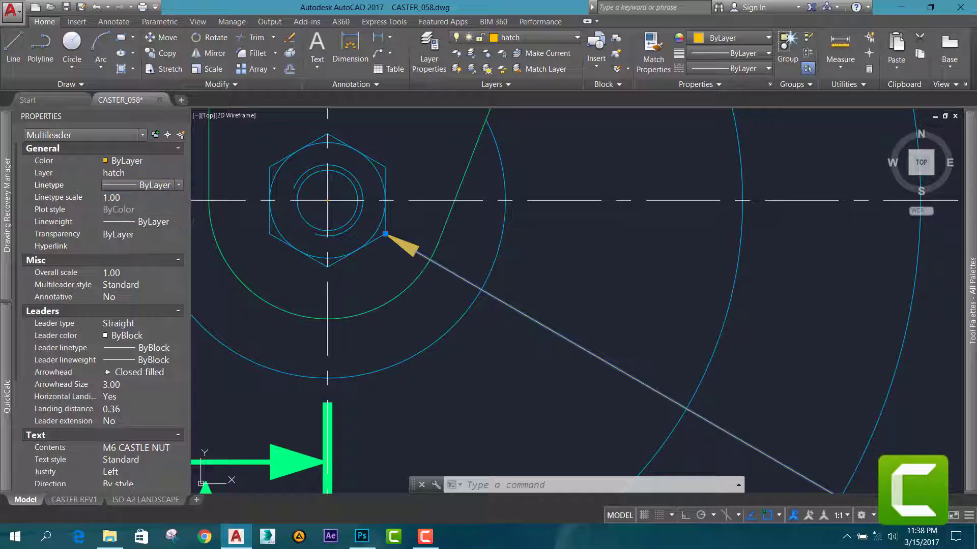
scroll(585, 280, down, 5)
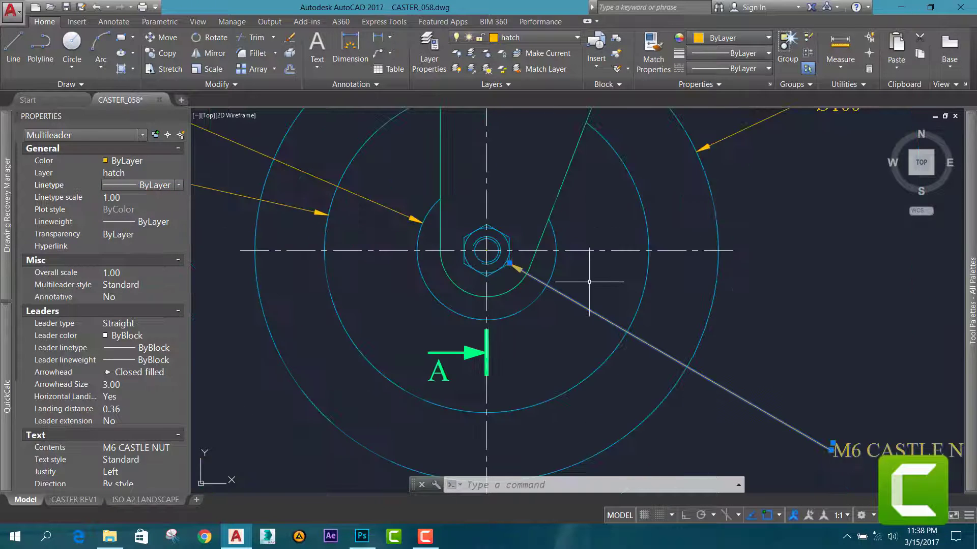
scroll(585, 280, down, 2)
key(Escape)
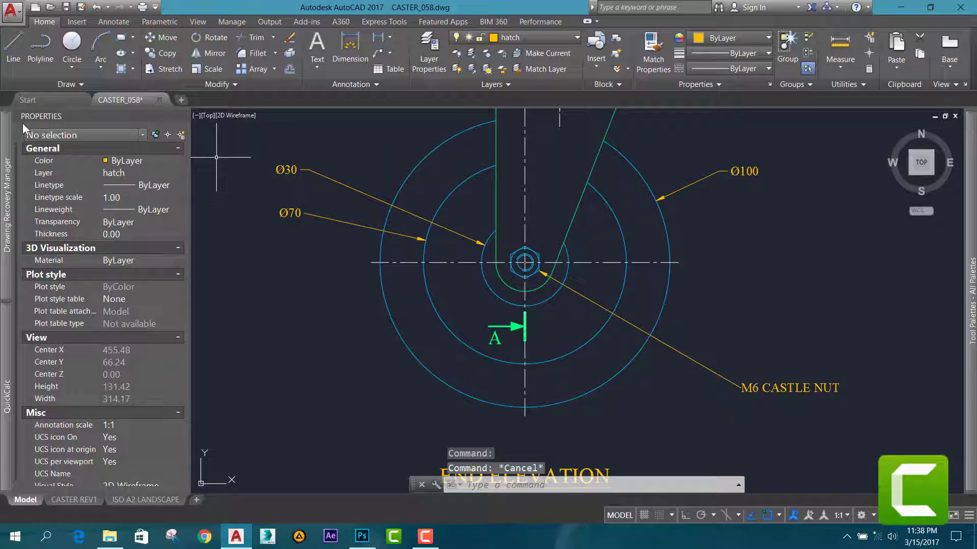
Close the Properties palette and start the Add Leader command.
click(183, 115)
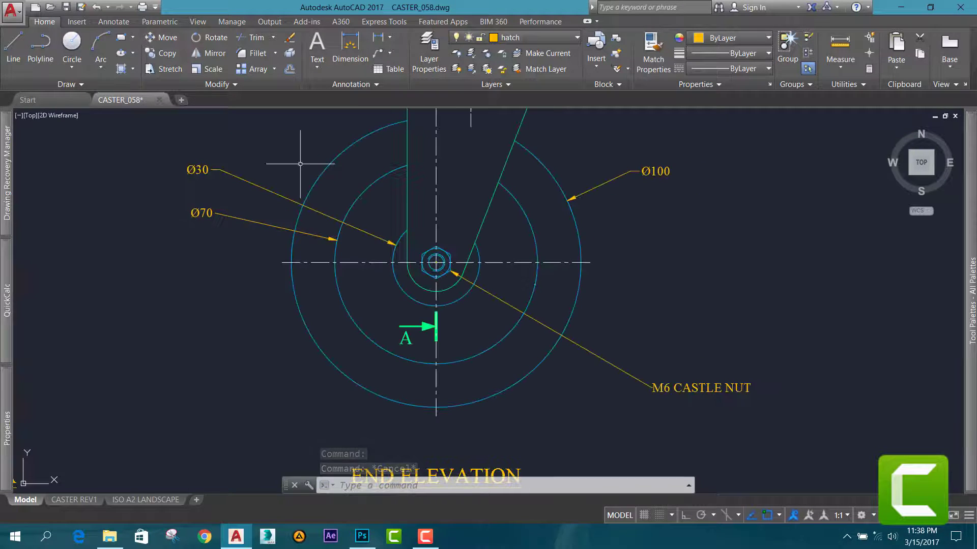
click(390, 53)
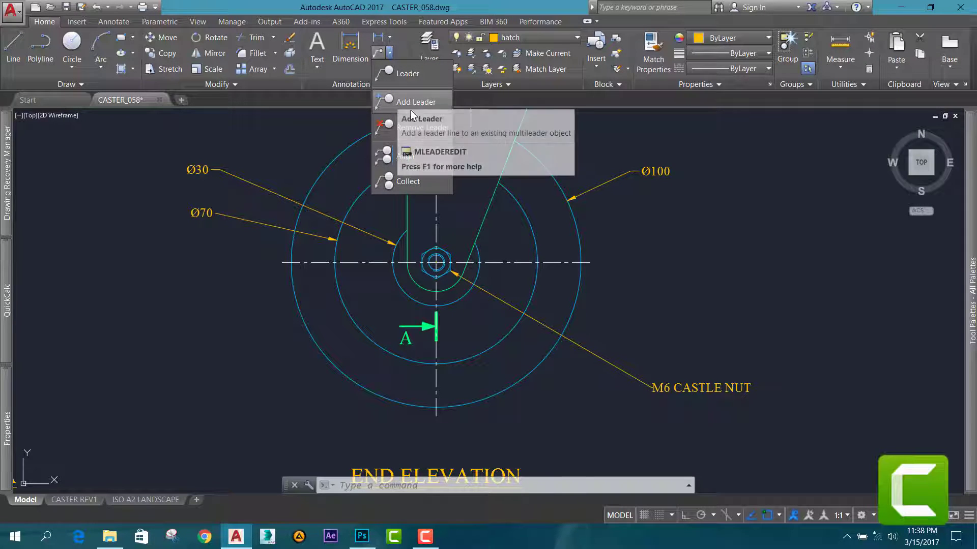
click(395, 103)
Zoom around the drawing, then reopen and dismiss the Leader options with Add Leader still active.
scroll(575, 358, down, 4)
scroll(575, 357, up, 5)
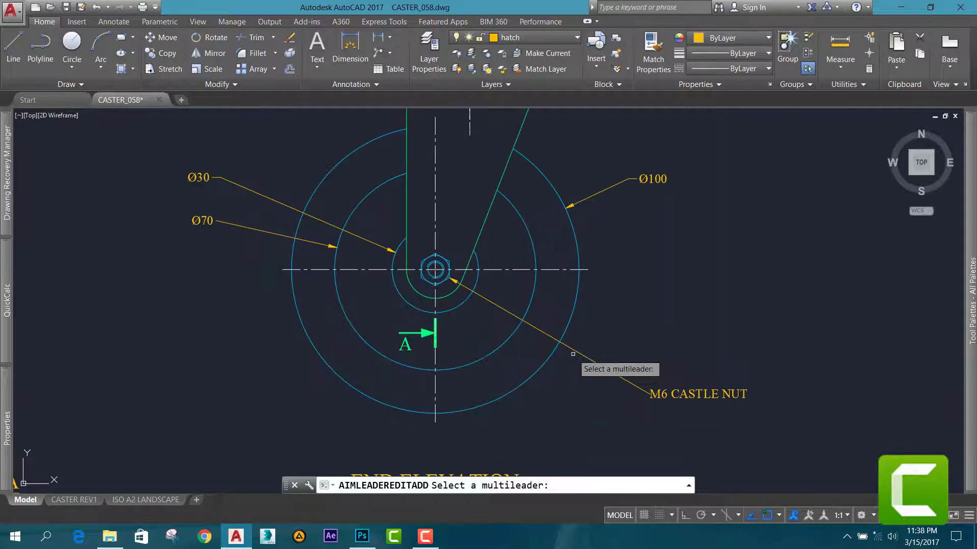
scroll(569, 358, down, 3)
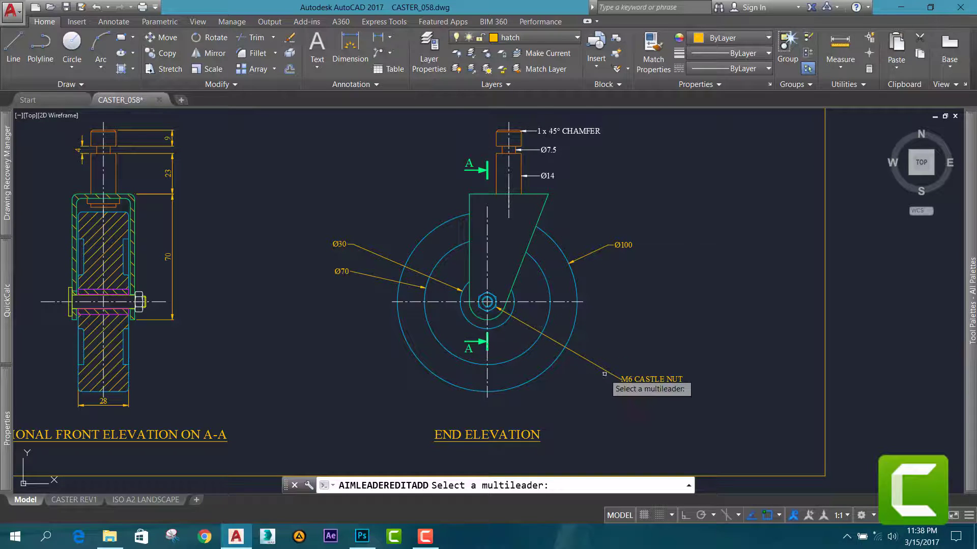
scroll(623, 378, up, 4)
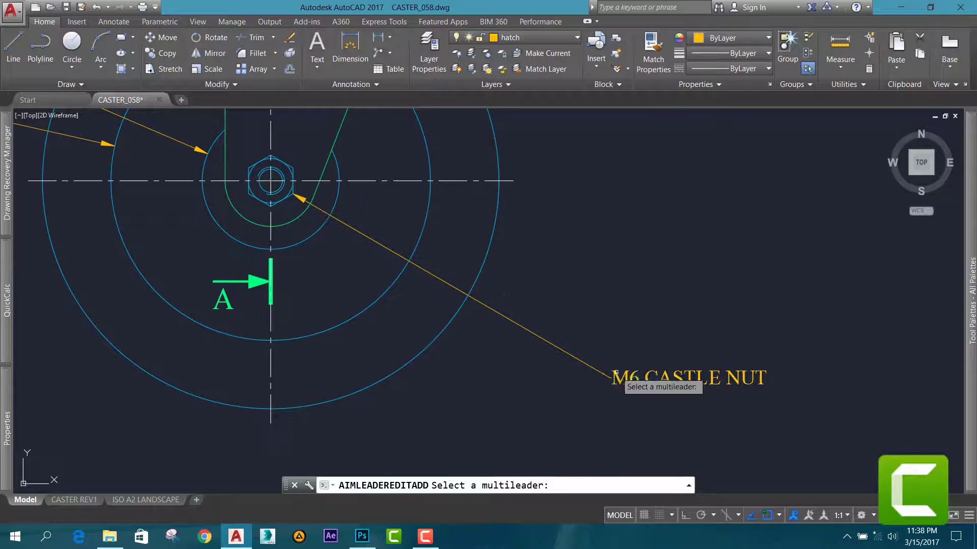
scroll(614, 376, down, 2)
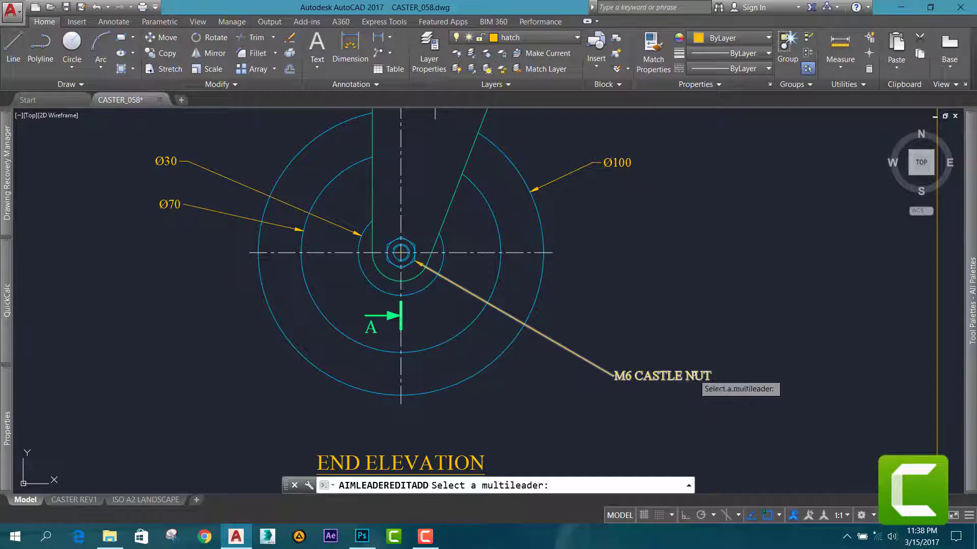
scroll(484, 419, down, 4)
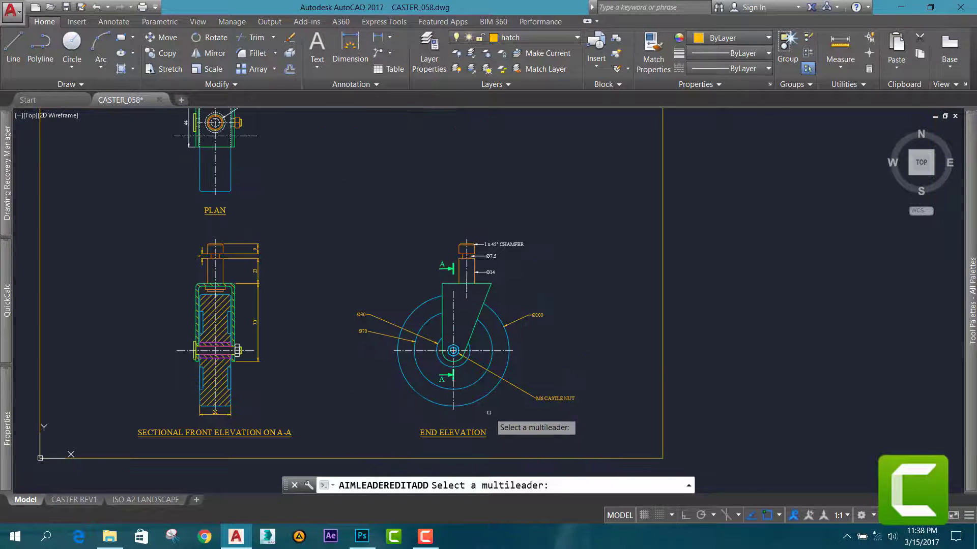
scroll(484, 404, up, 4)
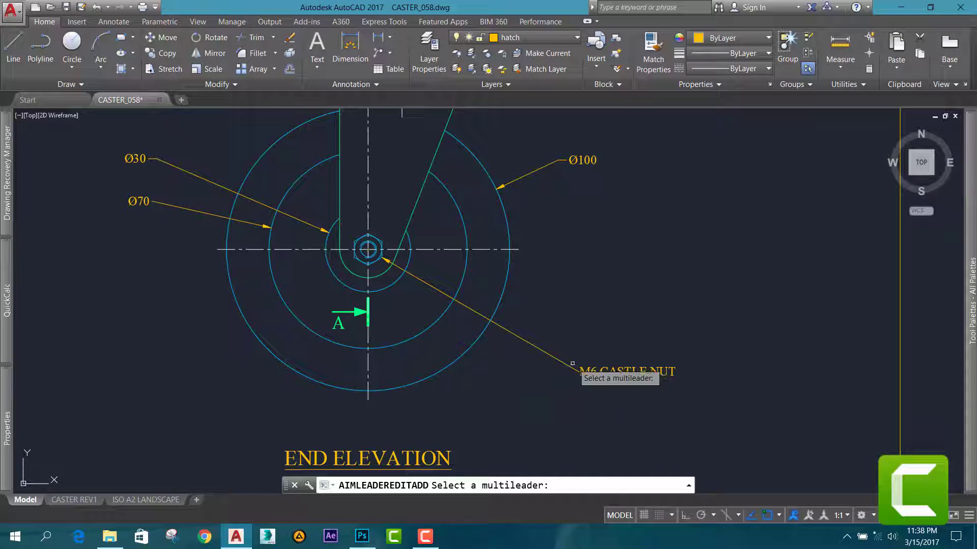
scroll(569, 373, up, 2)
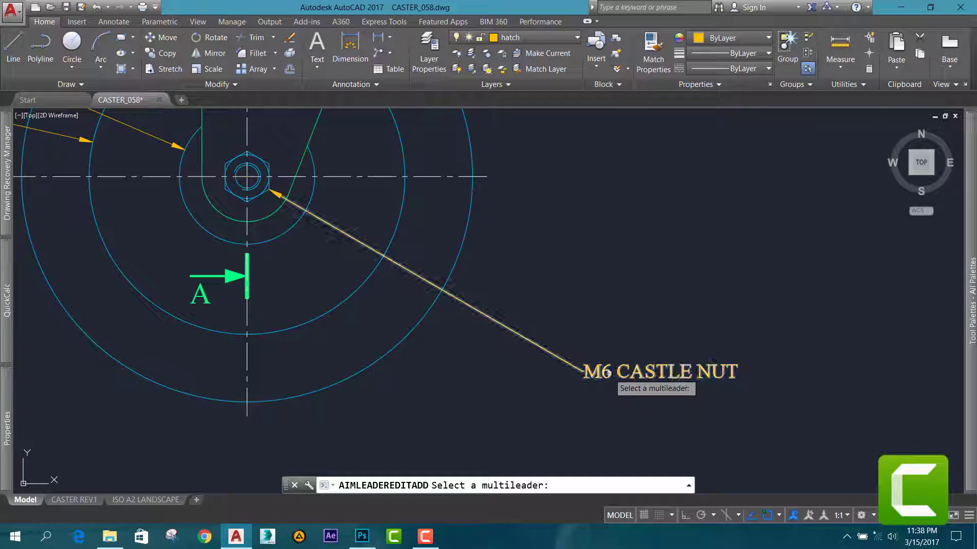
click(390, 52)
click(412, 102)
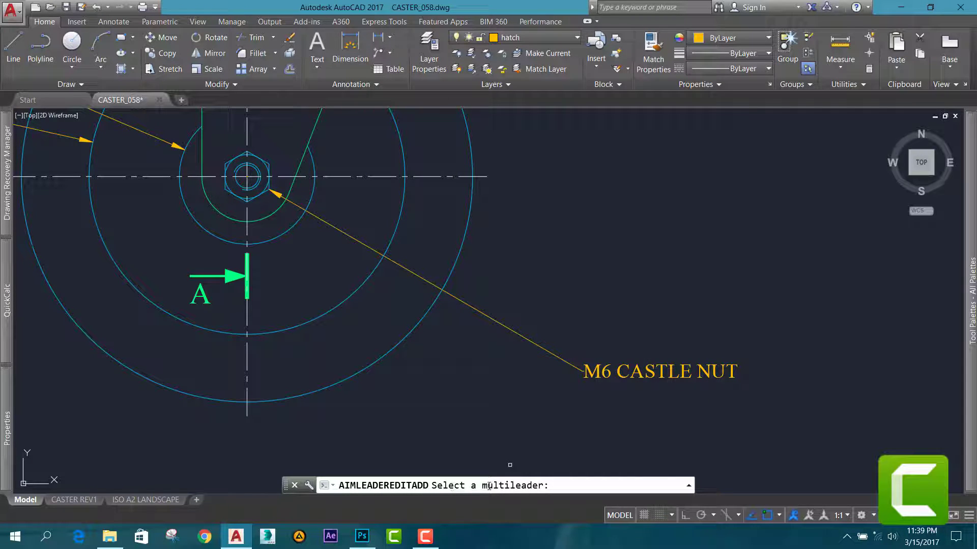
Pick the M6 CASTLE NUT multileader as the callout to extend.
click(636, 373)
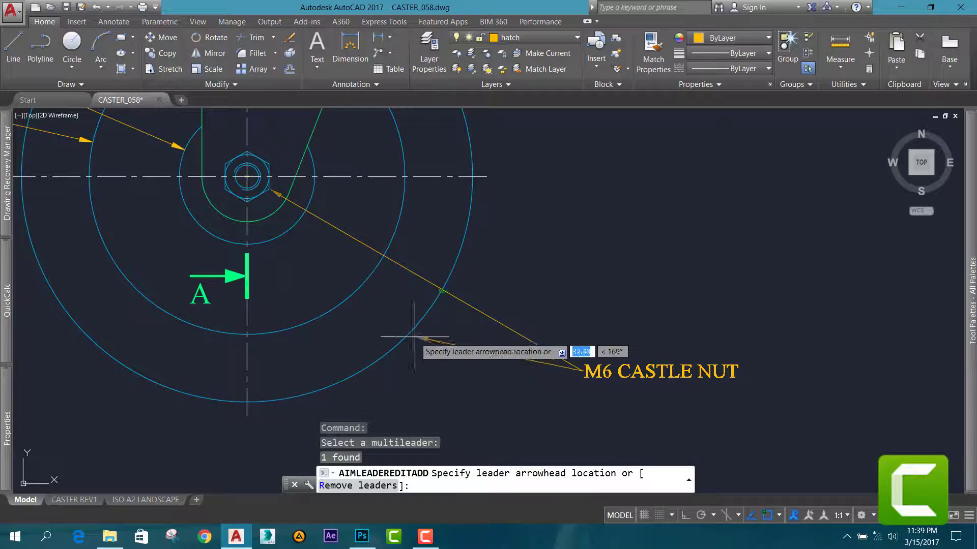
scroll(563, 374, up, 4)
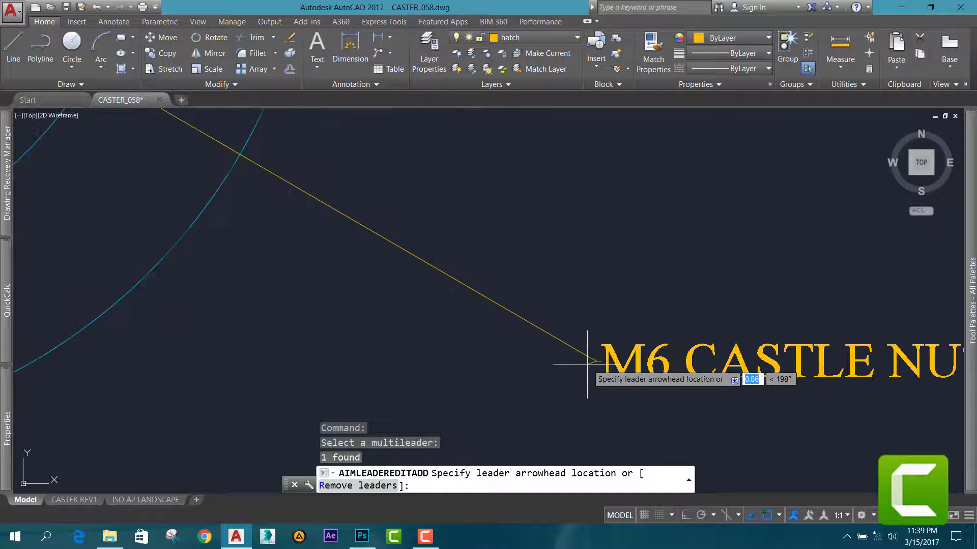
scroll(572, 371, up, 4)
scroll(551, 379, down, 5)
scroll(527, 388, down, 5)
scroll(544, 371, up, 2)
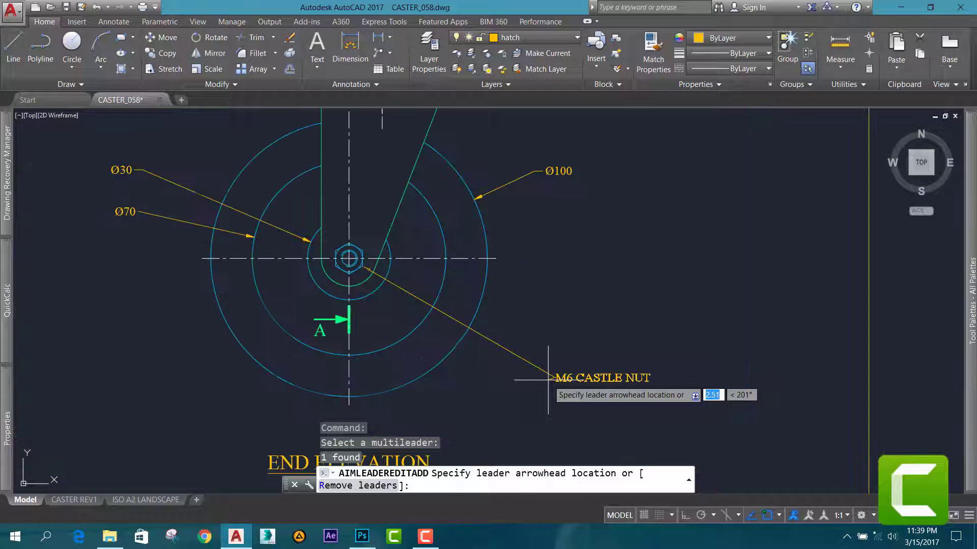
scroll(519, 385, up, 2)
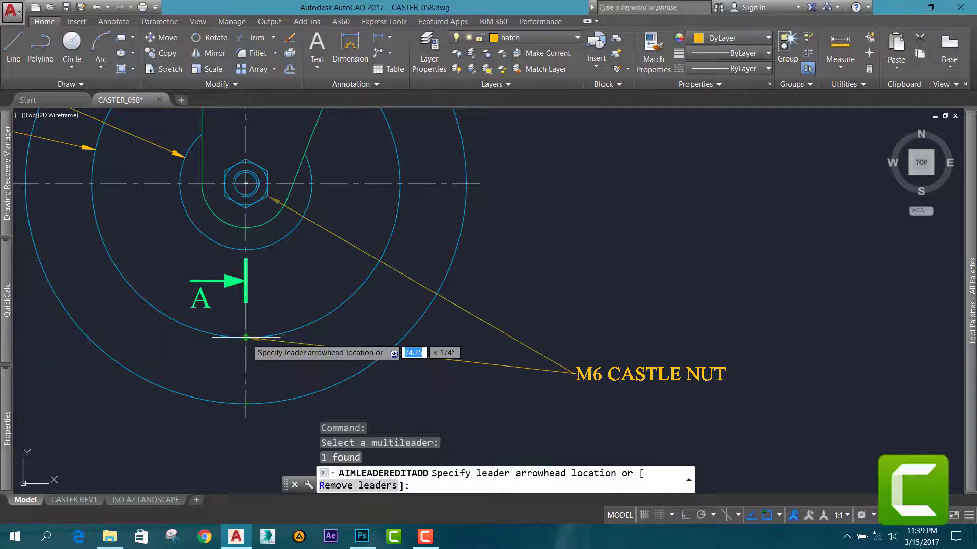
Add leaders to the bottoms of the Ø70 and Ø100 circles and finish.
click(245, 337)
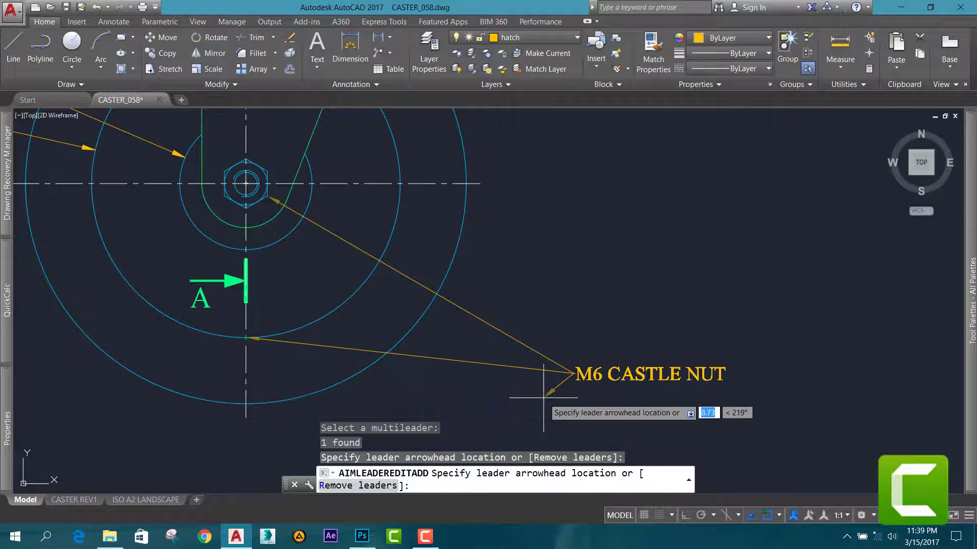
scroll(364, 326, down, 4)
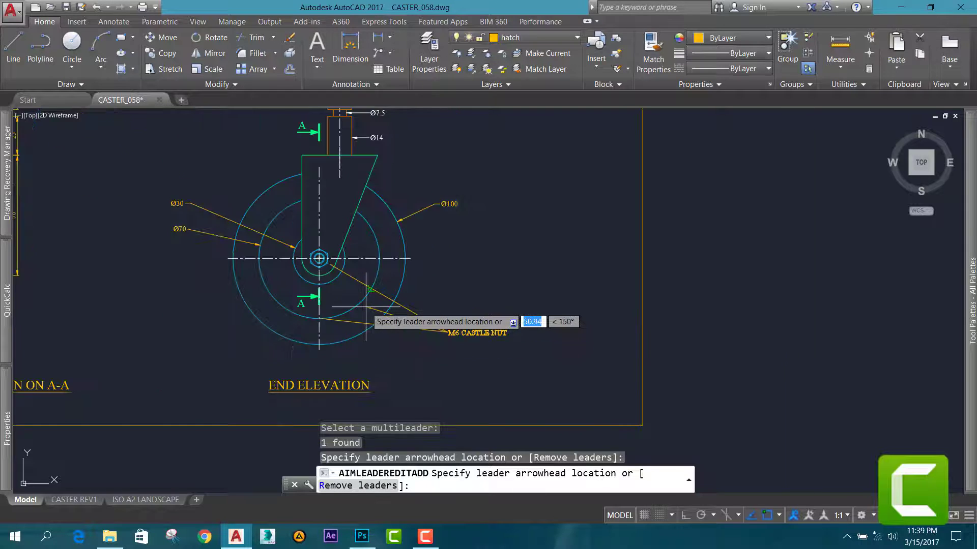
scroll(366, 343, up, 4)
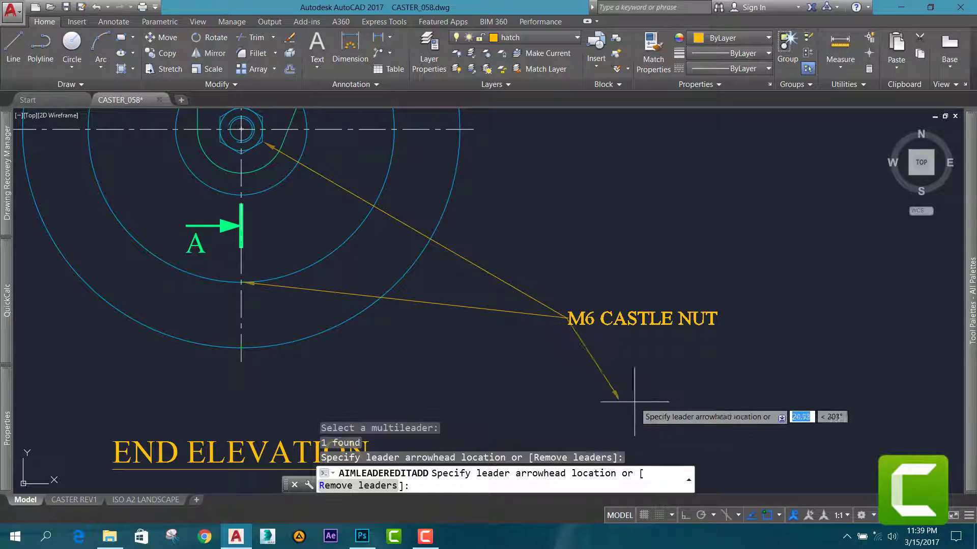
click(244, 347)
key(Return)
scroll(396, 279, down, 2)
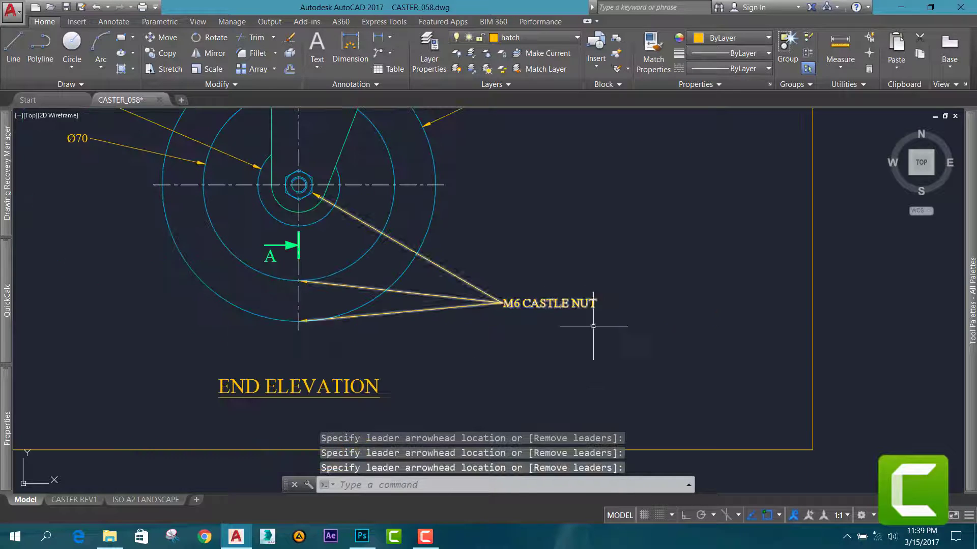
scroll(550, 295, up, 1)
scroll(478, 319, down, 1)
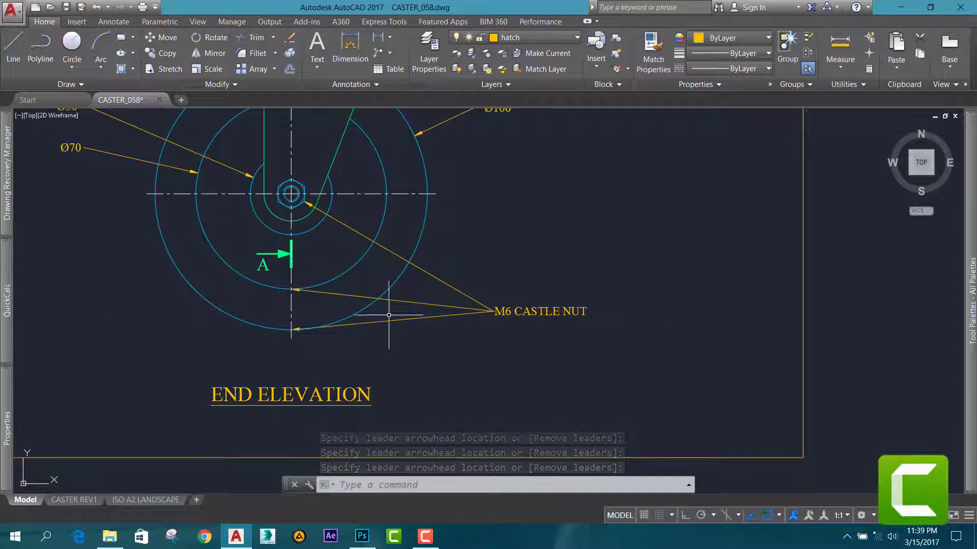
Use Remove Leader on the M6 CASTLE NUT multileader to delete its lowest, Ø100-circle leader.
click(390, 53)
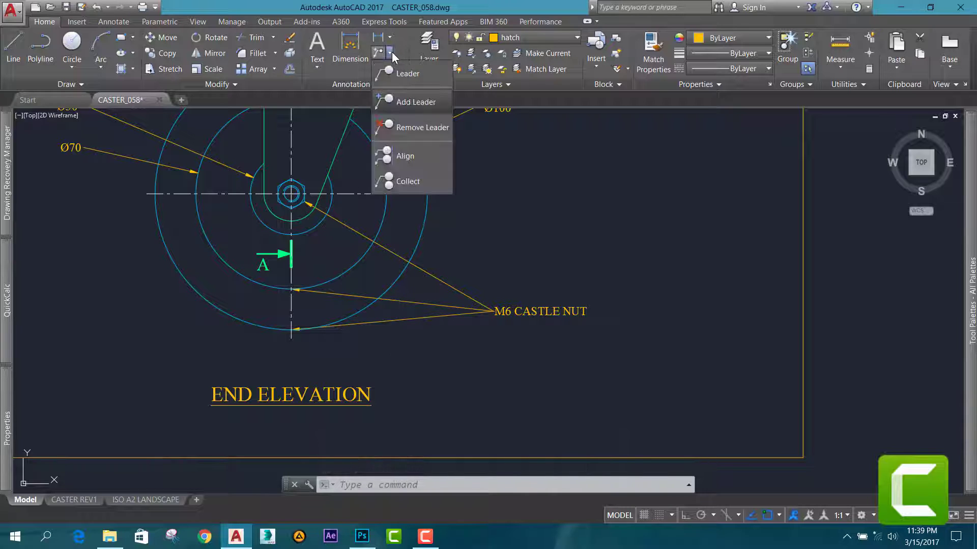
click(409, 128)
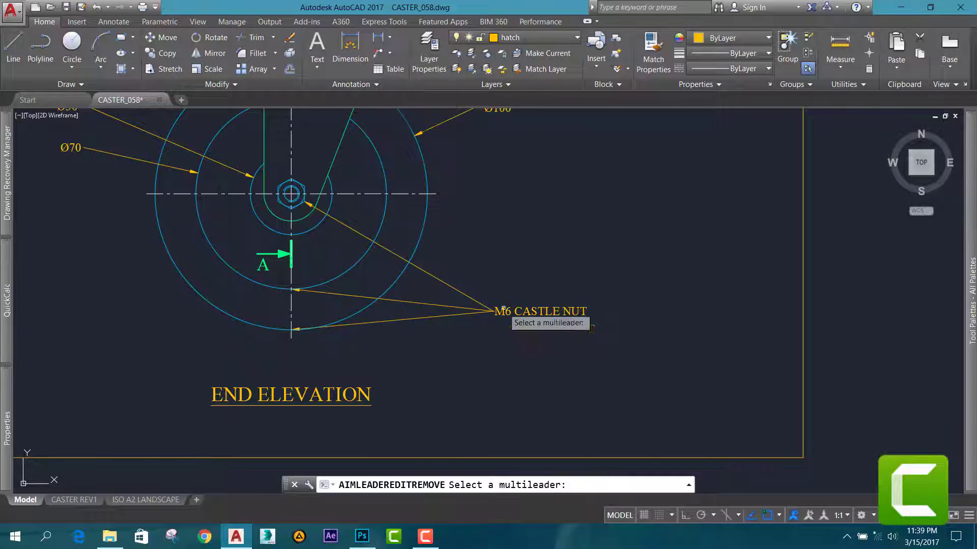
scroll(510, 325, up, 2)
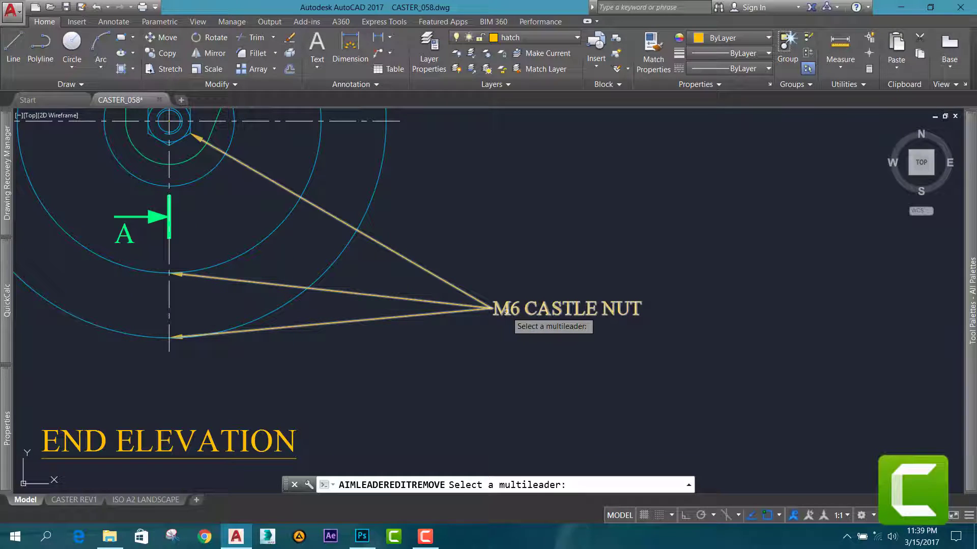
click(506, 311)
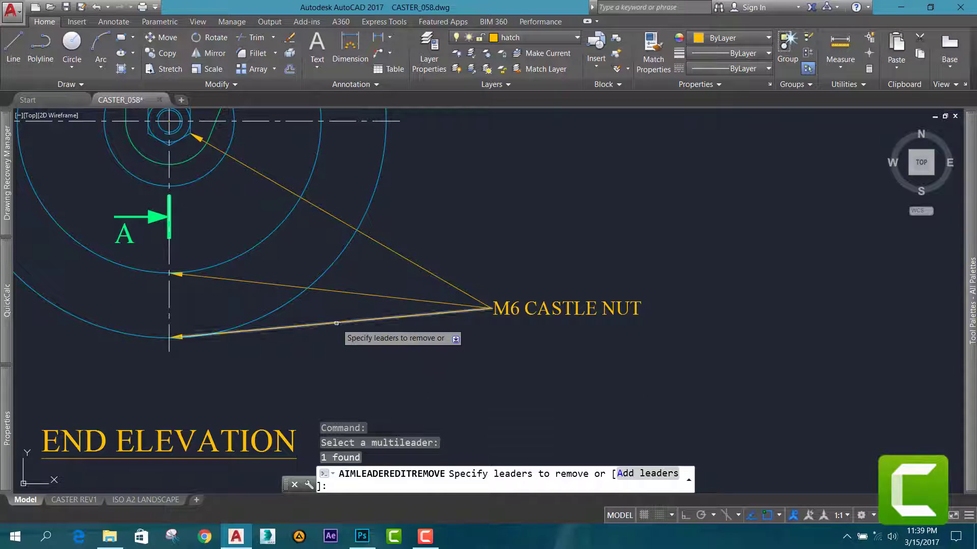
click(335, 324)
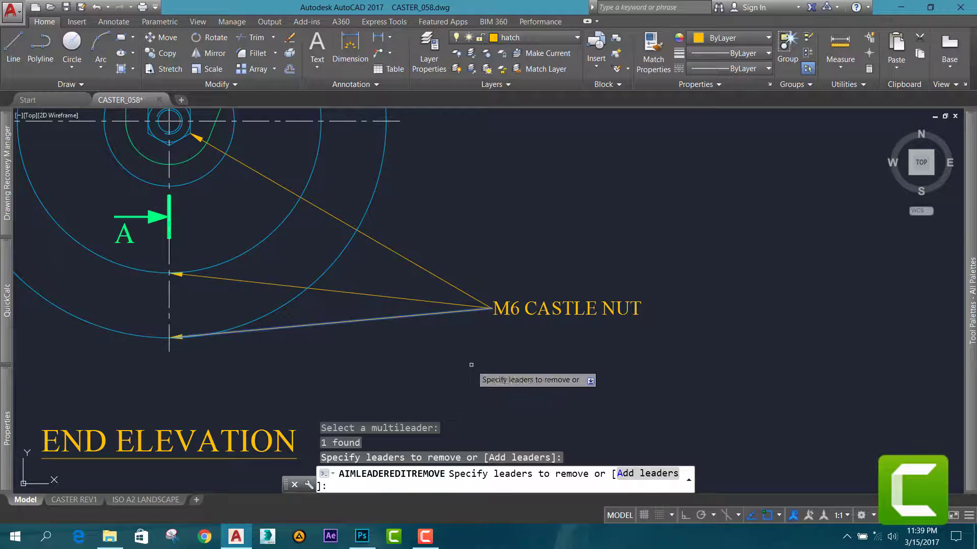
key(Return)
scroll(621, 295, down, 1)
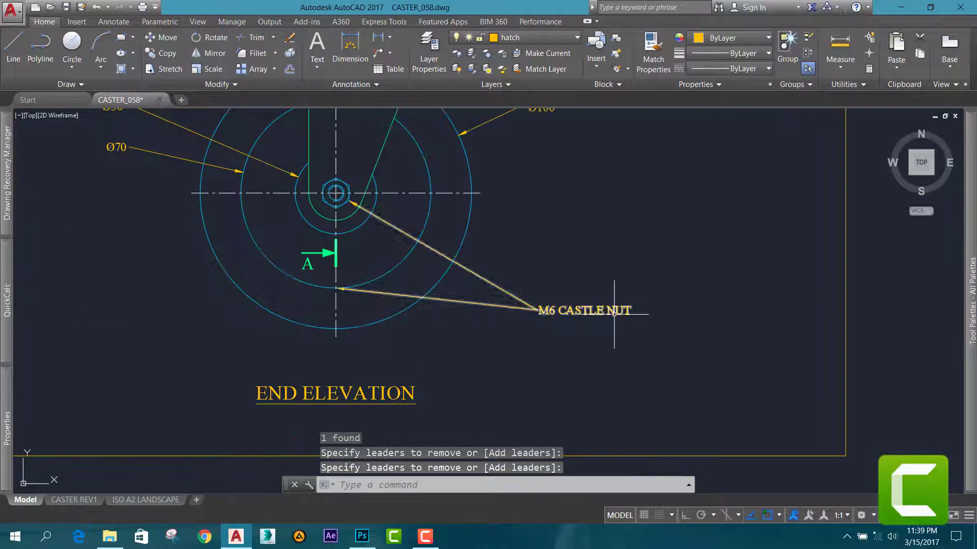
scroll(435, 246, down, 1)
middle_drag(435, 246, 491, 277)
scroll(492, 277, up, 2)
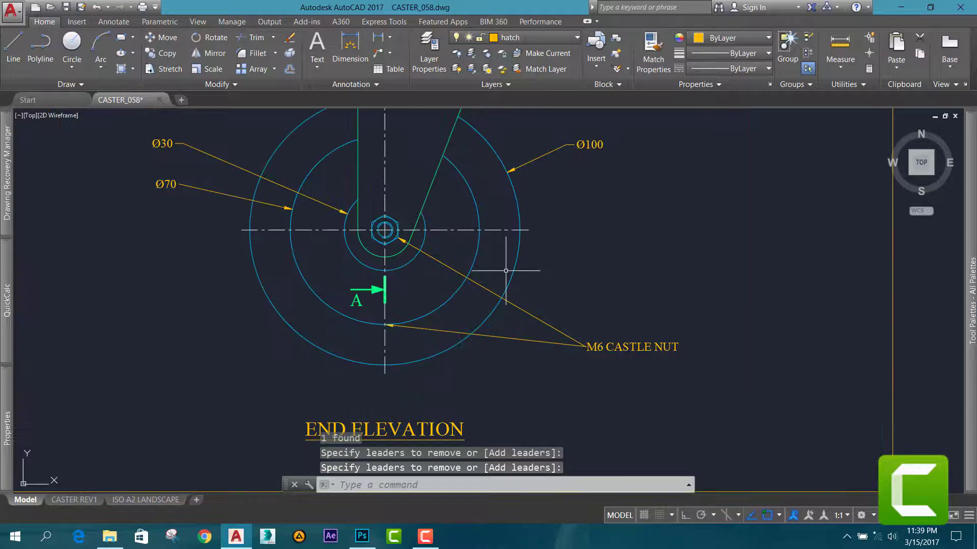
Open the Leader split-button dropdown in the Annotation panel.
click(389, 54)
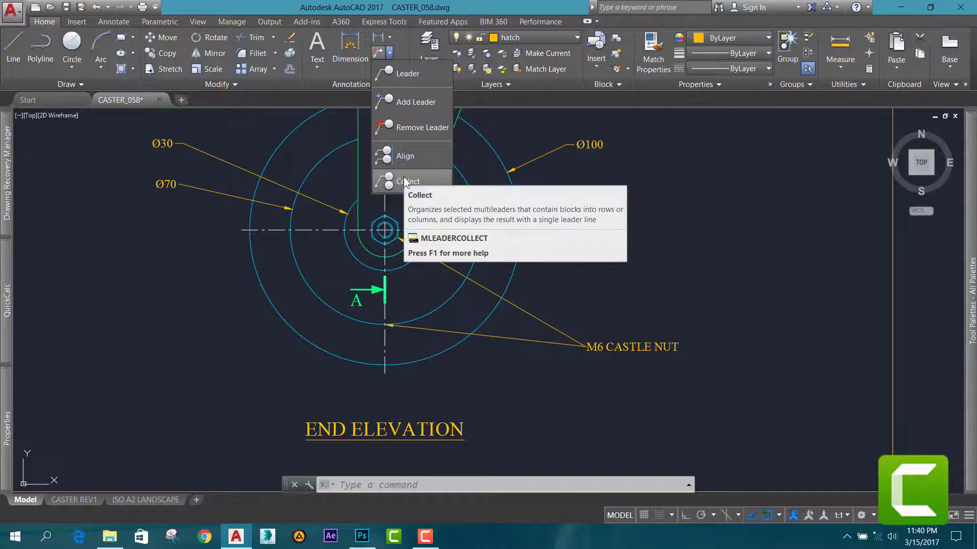
mouse_move(407, 182)
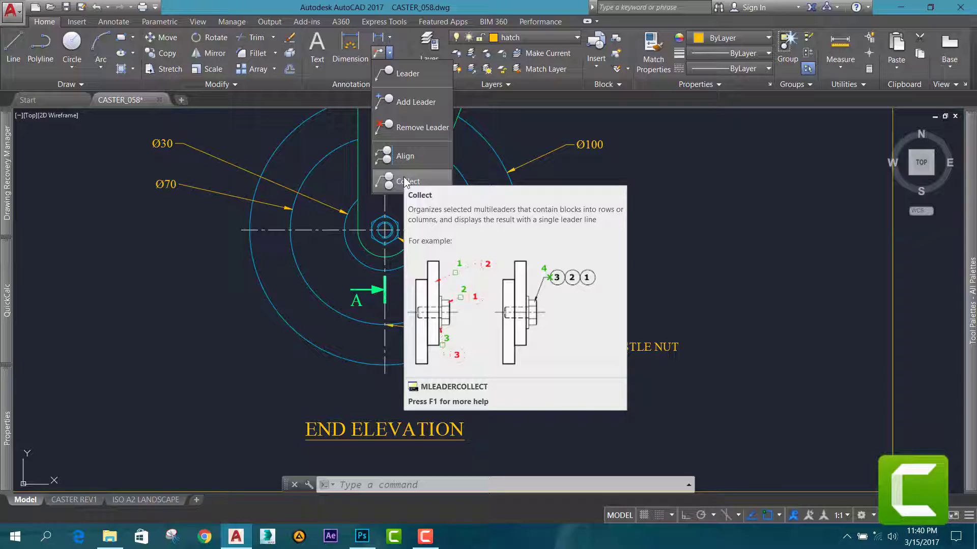
Close the Leader dropdown, cancel DIM, and pan so both caster elevations show.
click(346, 60)
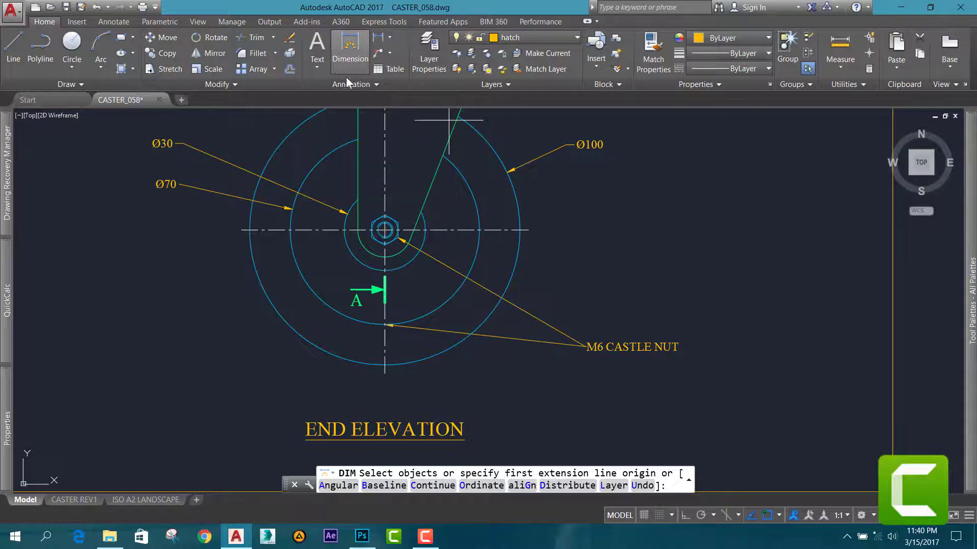
scroll(590, 331, down, 2)
key(Escape)
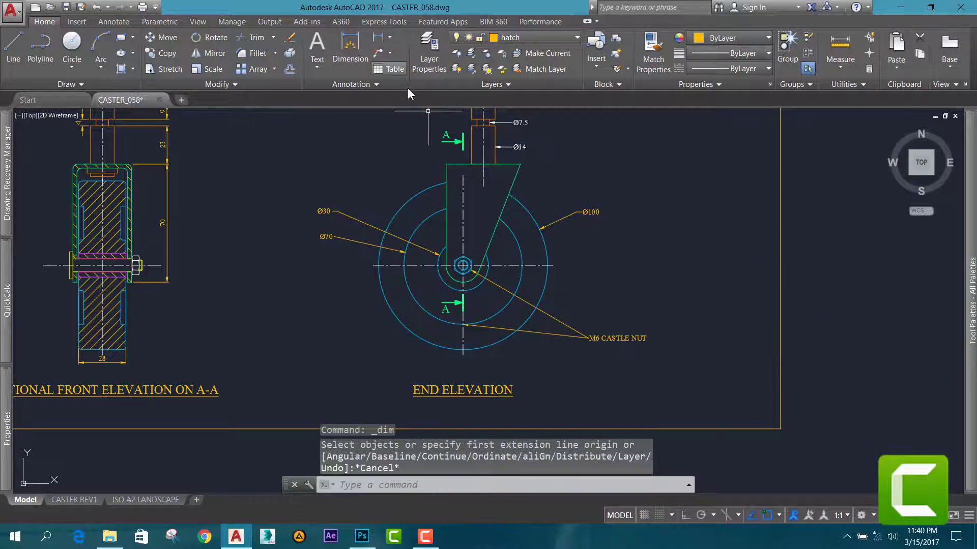
middle_drag(288, 277, 373, 326)
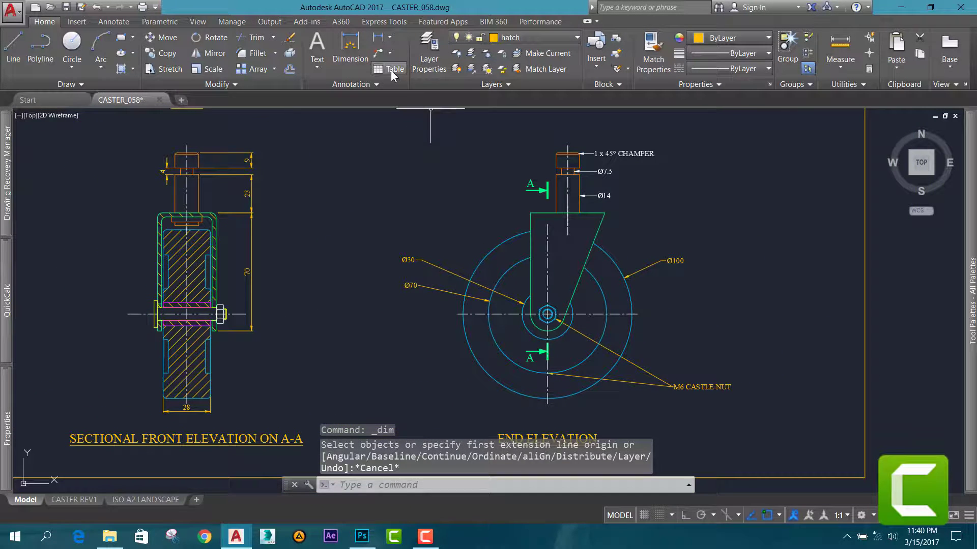
click(390, 53)
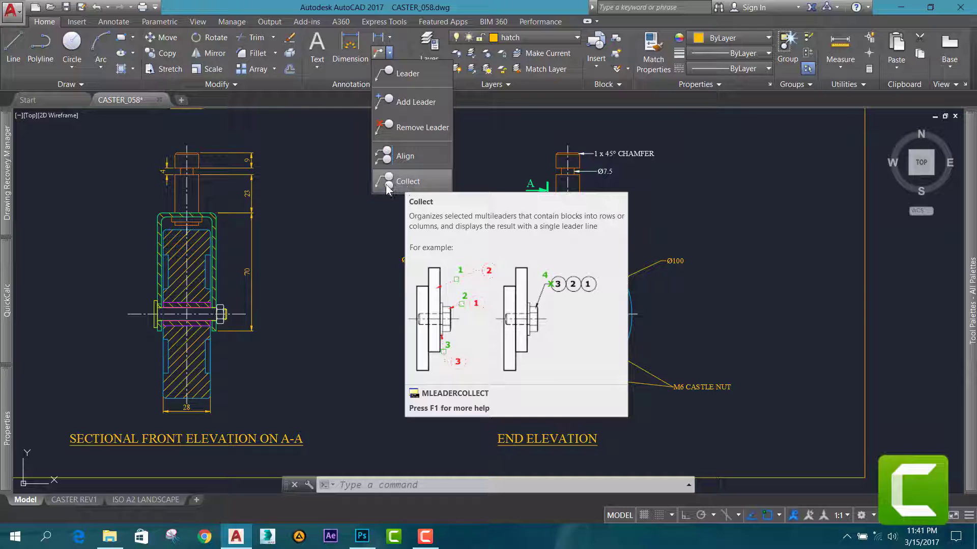
click(348, 73)
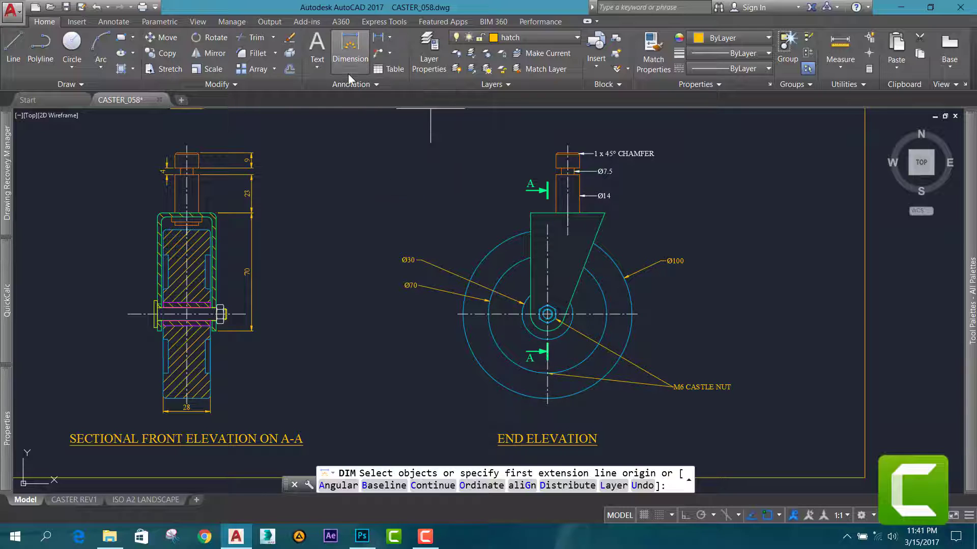
Expand the Annotation panel to list the multileader styles, showing only Standard.
click(389, 82)
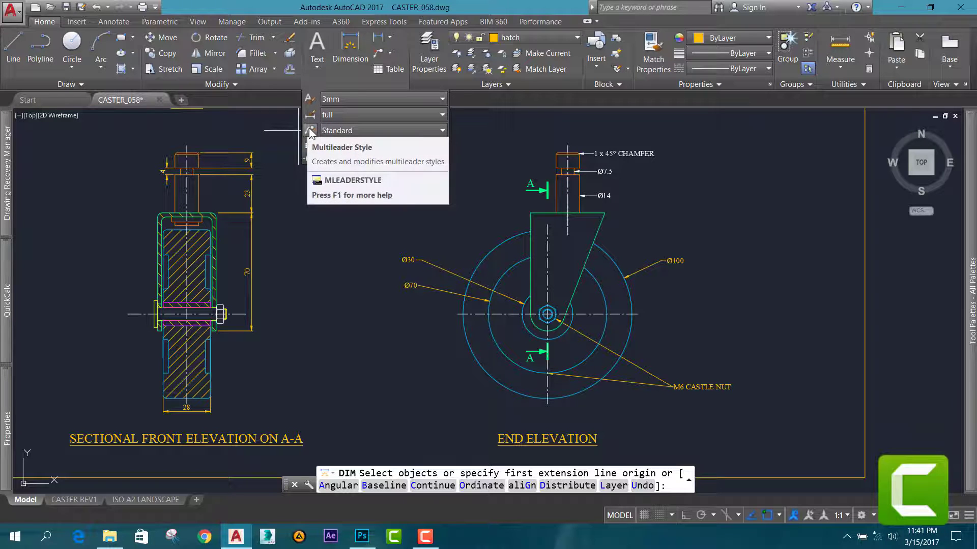
click(440, 127)
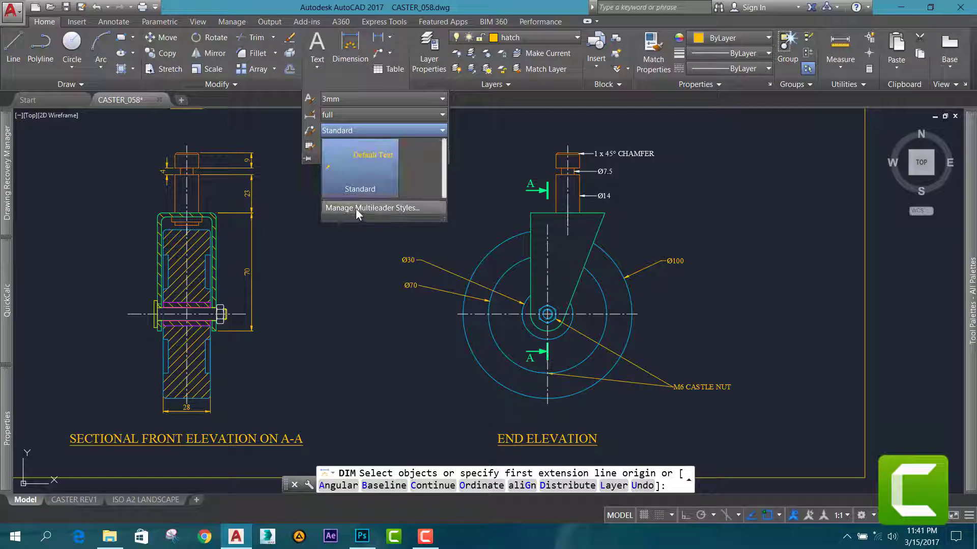
Modify the Standard multileader style to use an arrowhead size of 3.00.
click(385, 207)
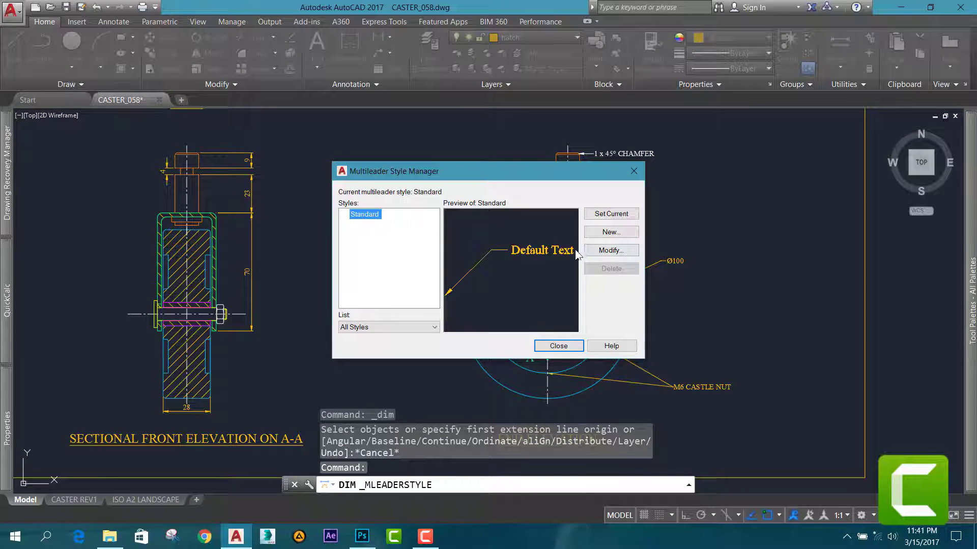
click(610, 250)
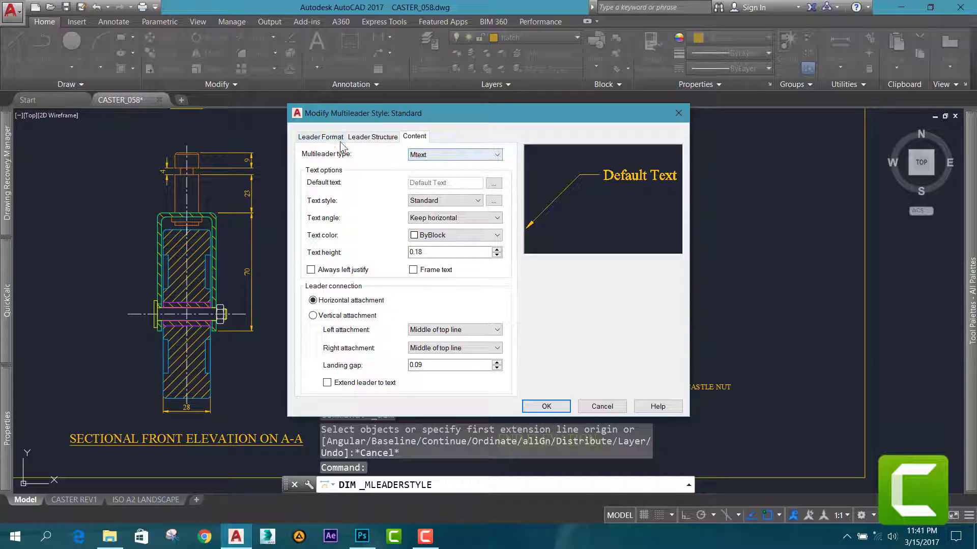
click(324, 139)
click(376, 138)
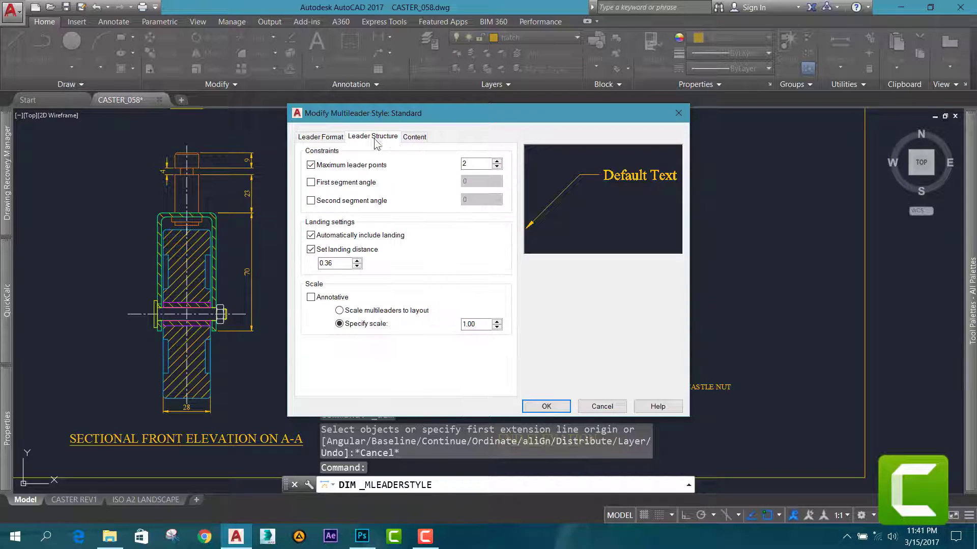
click(413, 138)
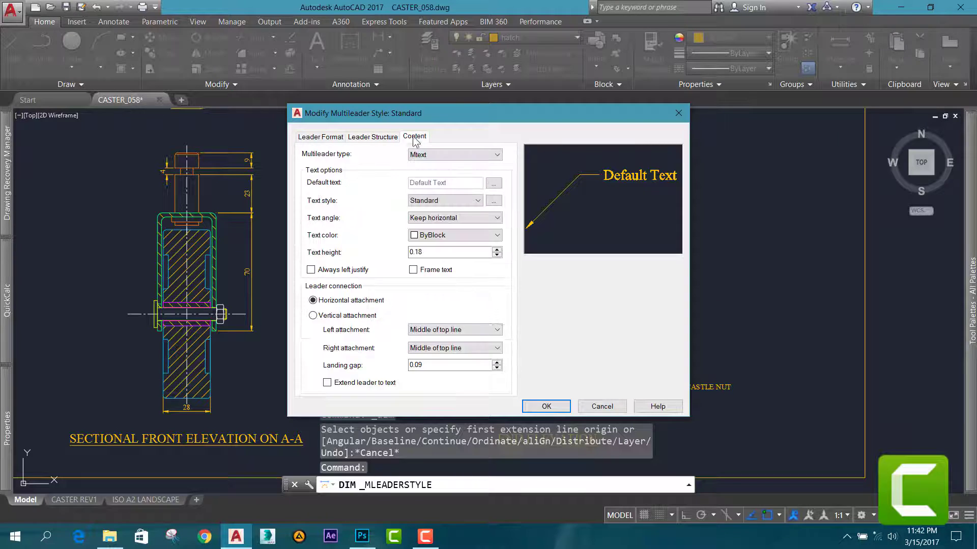
click(319, 139)
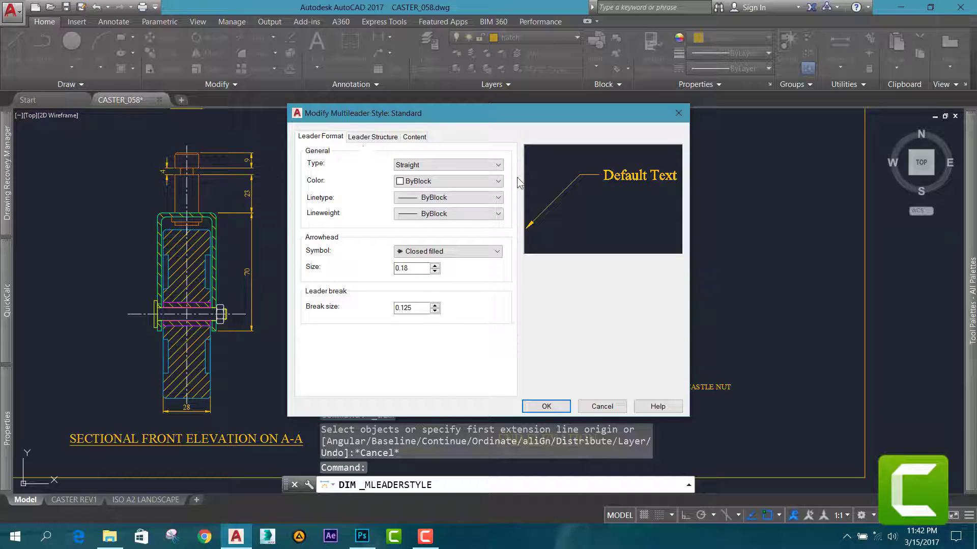
double_click(413, 268)
text(3)
click(423, 308)
click(373, 137)
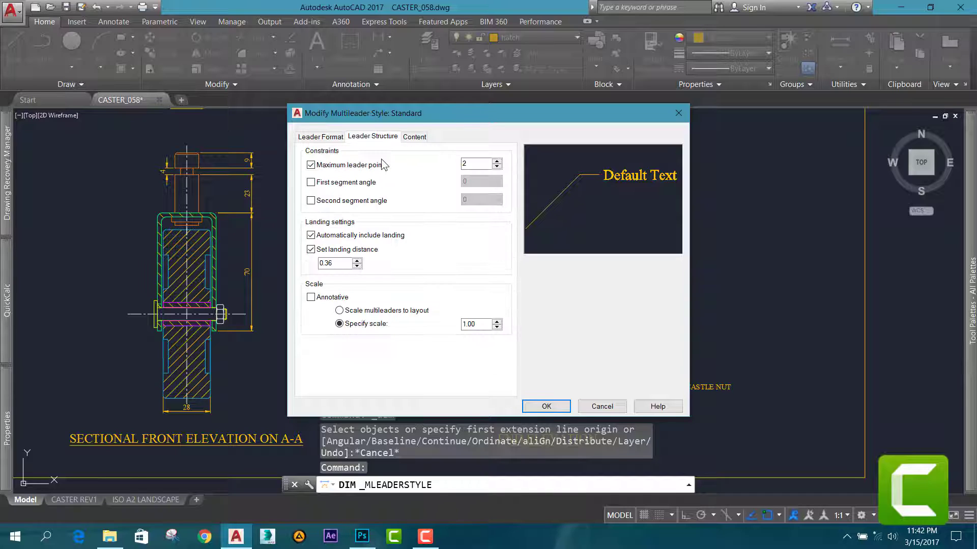
click(414, 137)
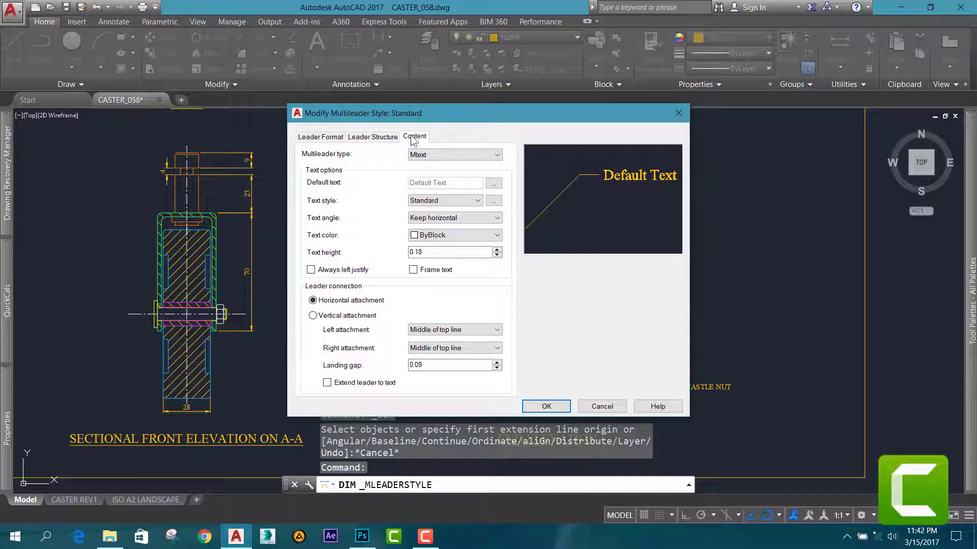
Switch Standard's multileader content to Block with a Circle source block, then save and close.
click(452, 156)
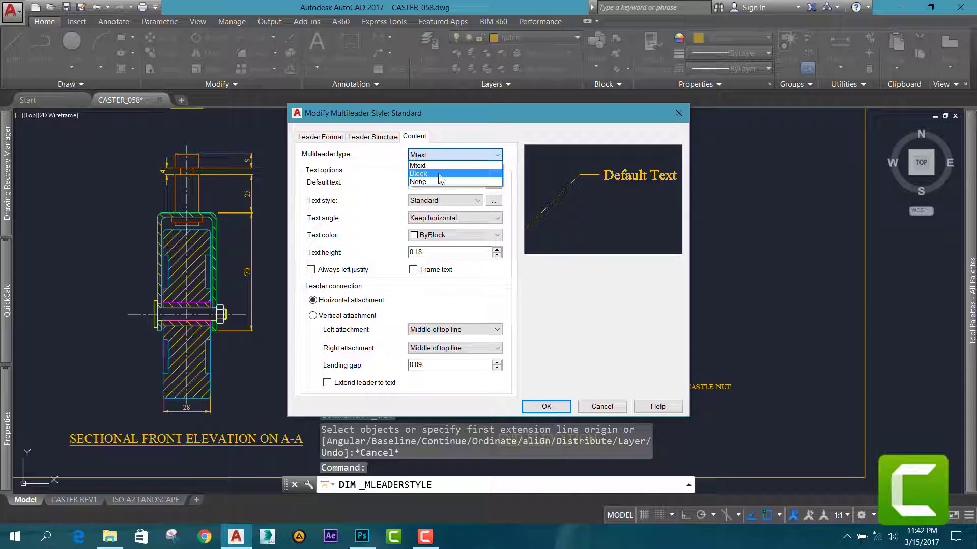
click(439, 175)
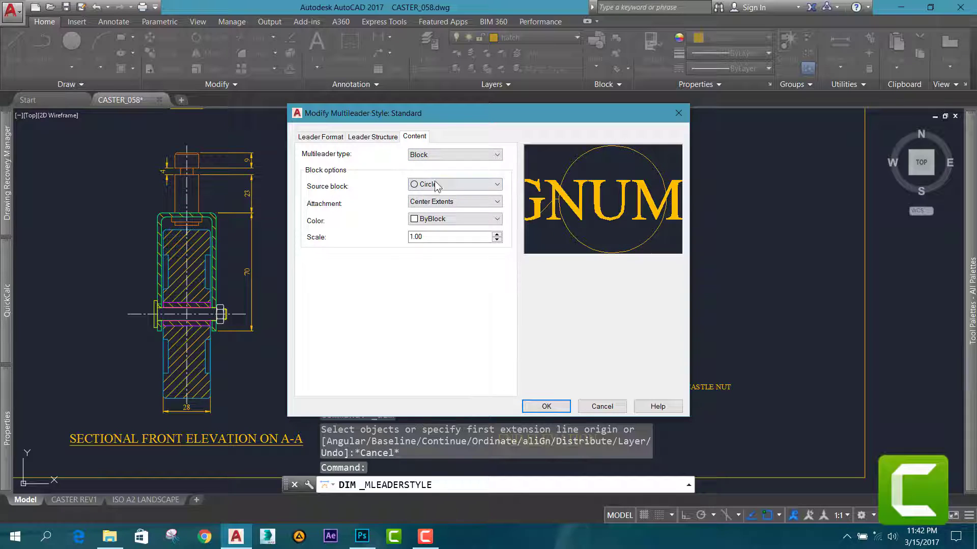
click(442, 183)
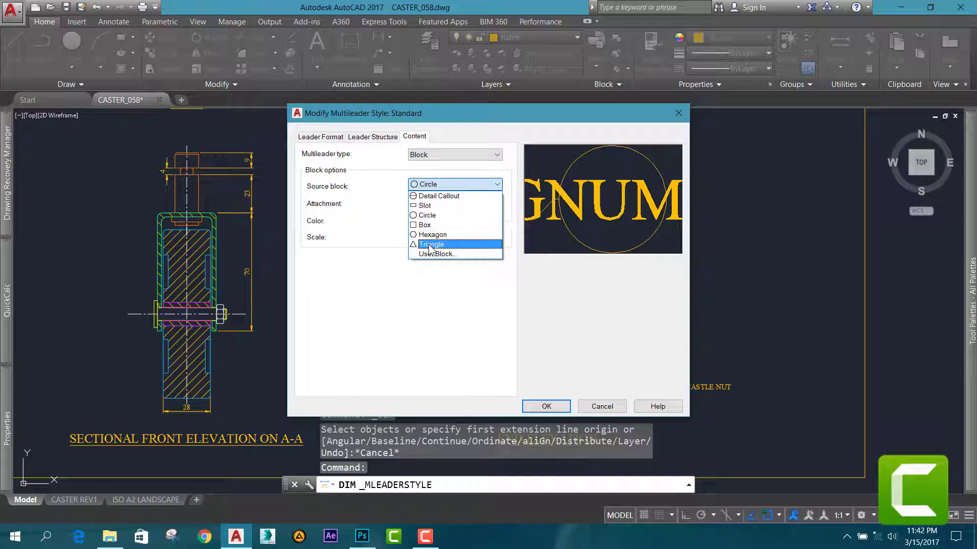
click(427, 215)
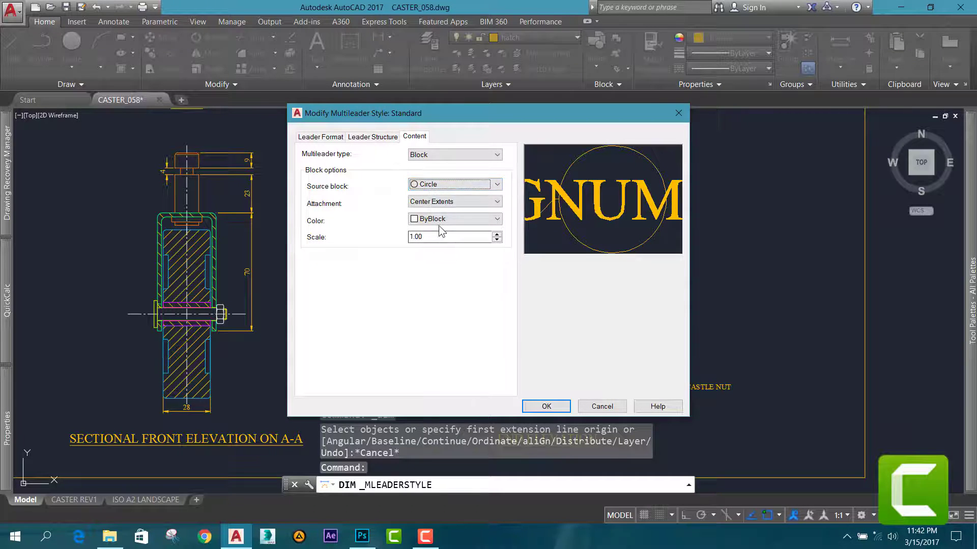
click(546, 406)
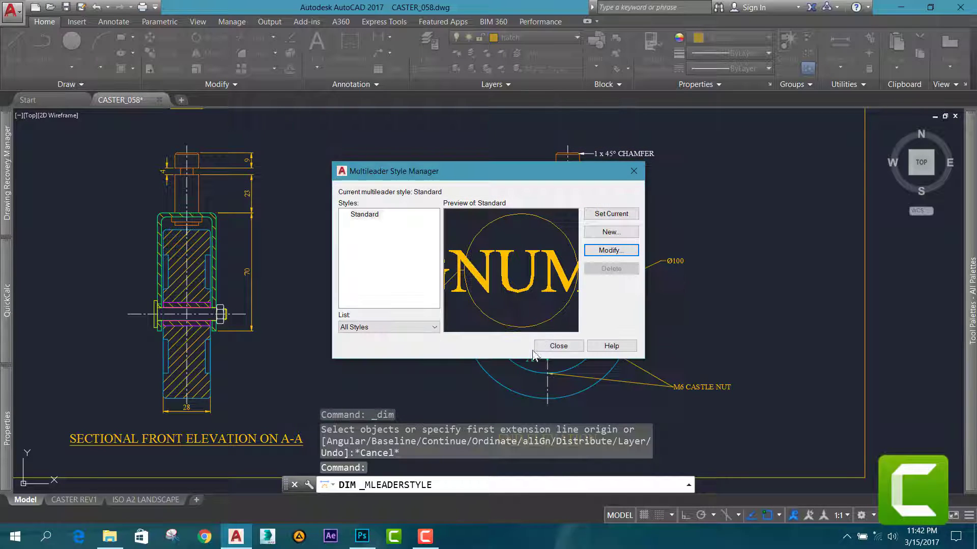
click(560, 346)
Draw a multileader from the castle nut to a circled balloon numbered 1, placed up-right.
scroll(443, 281, down, 2)
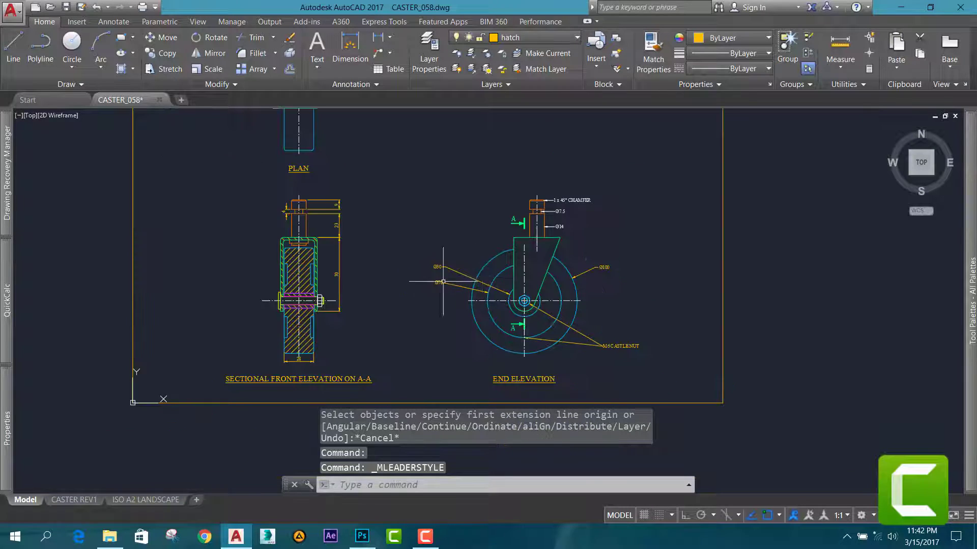
scroll(443, 281, up, 2)
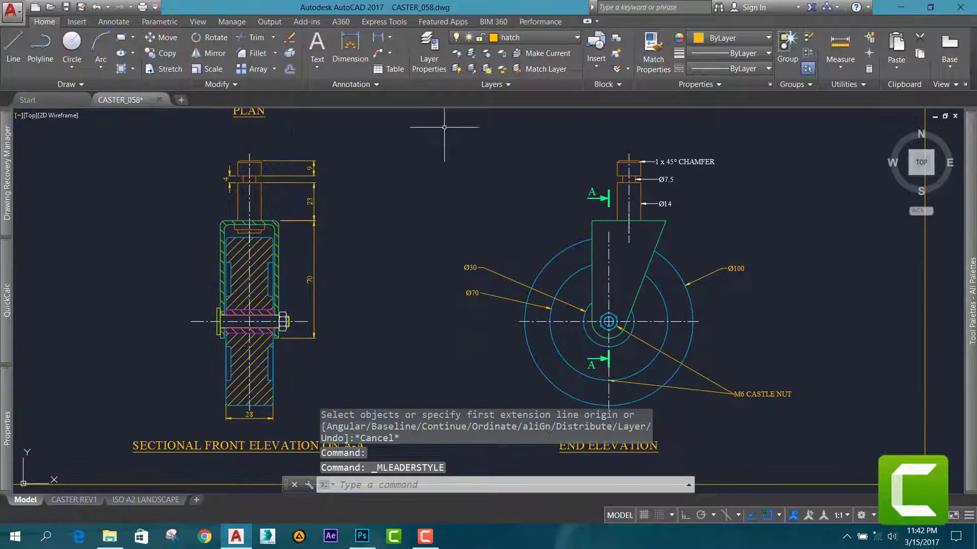
click(389, 53)
click(404, 75)
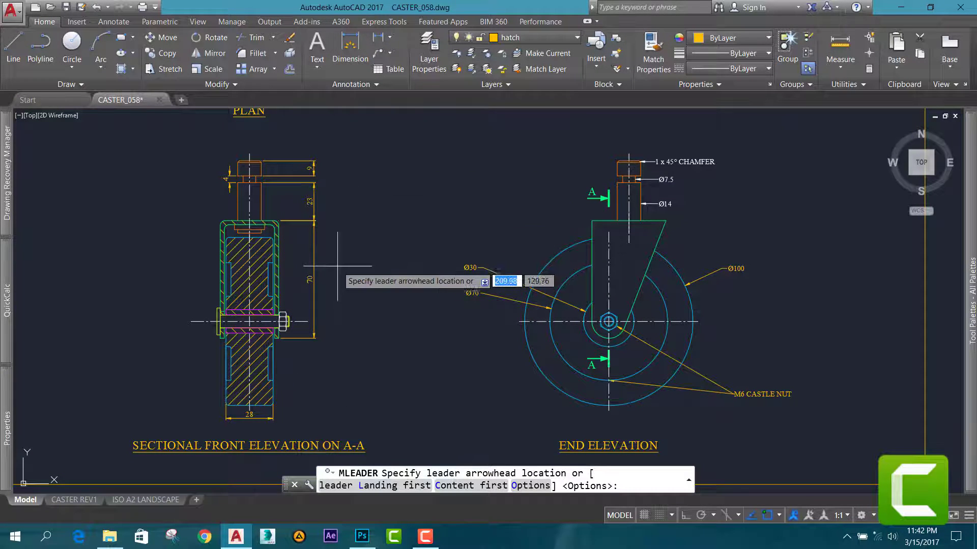
scroll(288, 324, up, 4)
click(281, 293)
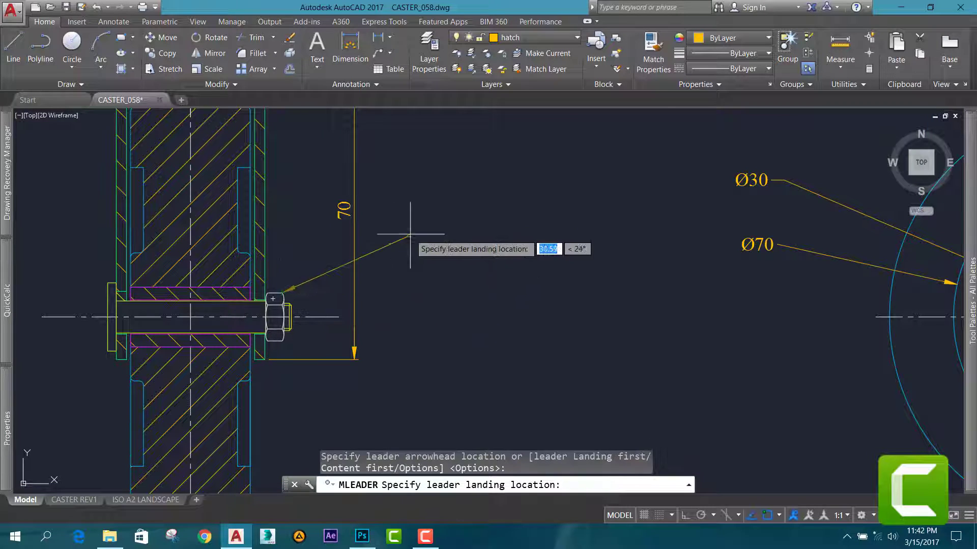
click(465, 188)
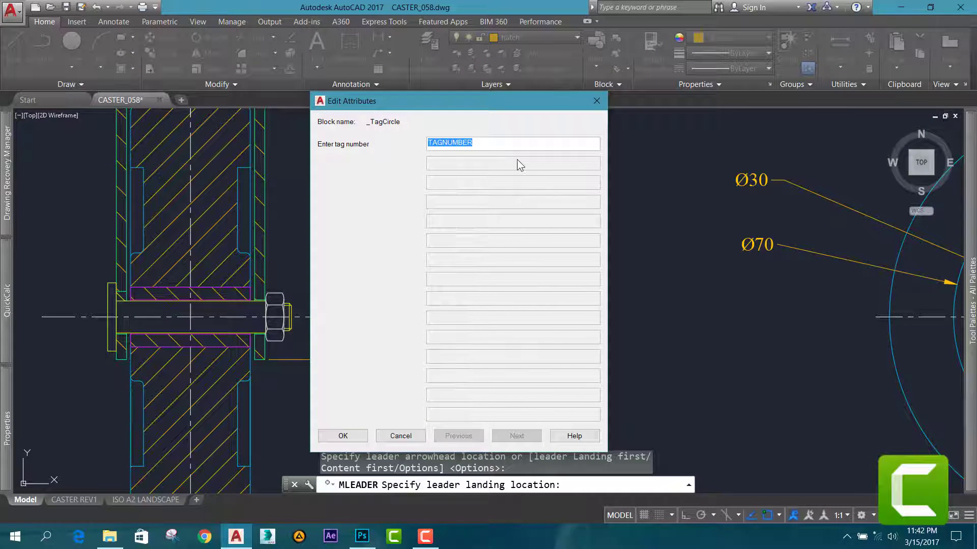
text(1)
click(343, 436)
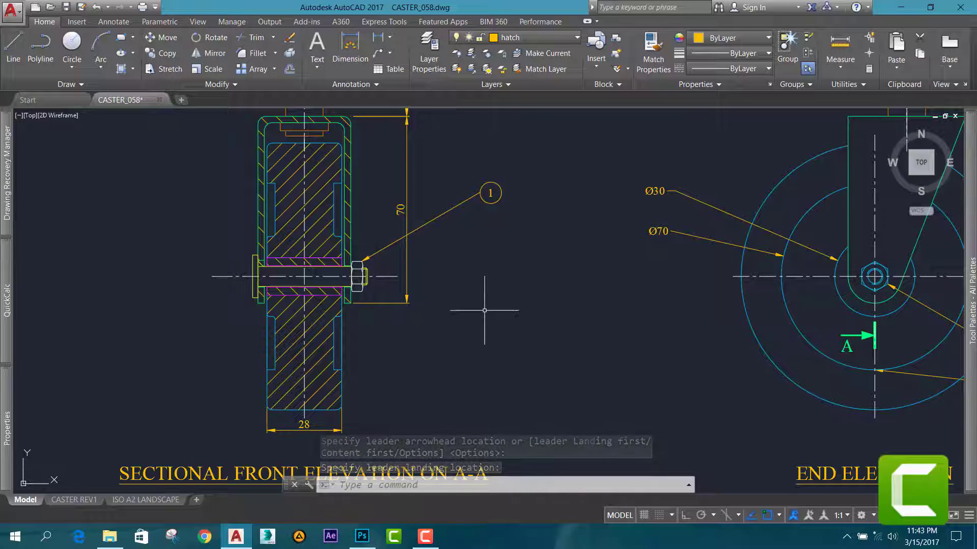
key(Return)
Draw a second multileader from just below the nut to balloon 2, placed down-right.
scroll(350, 262, down, 2)
scroll(349, 277, up, 3)
scroll(296, 294, up, 1)
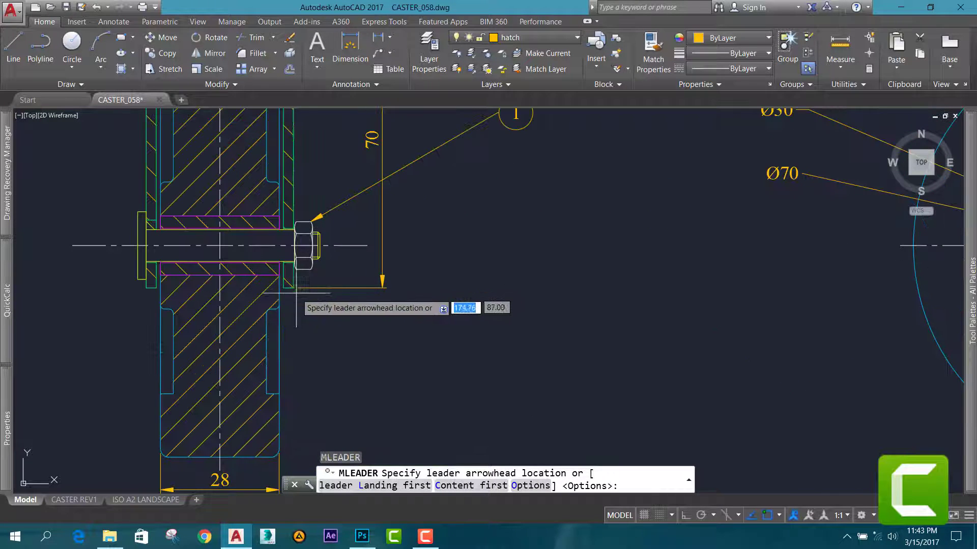
click(298, 290)
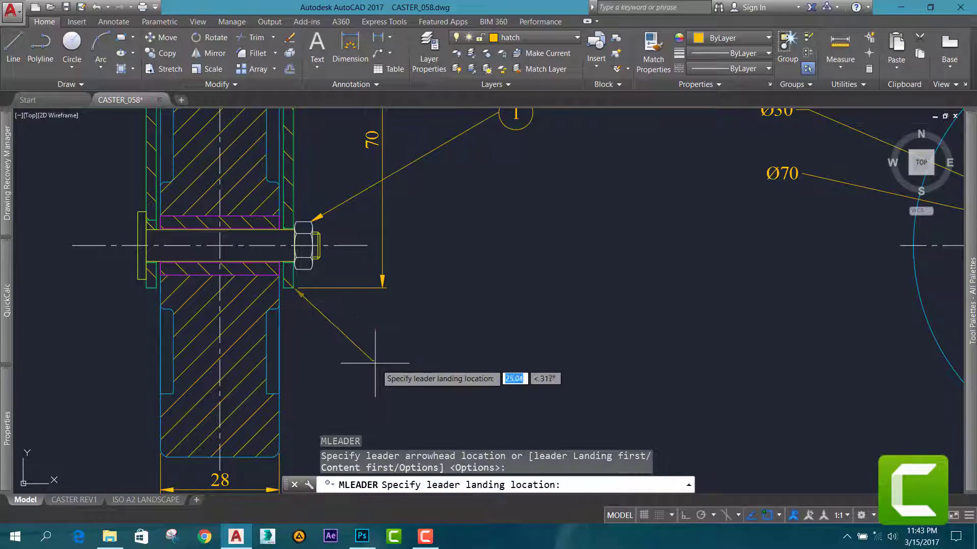
scroll(386, 264, down, 2)
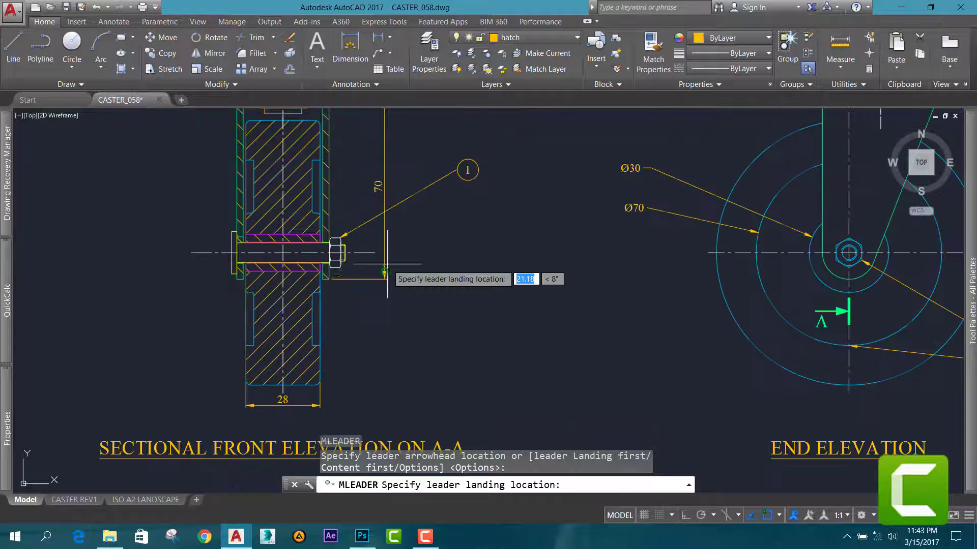
click(450, 333)
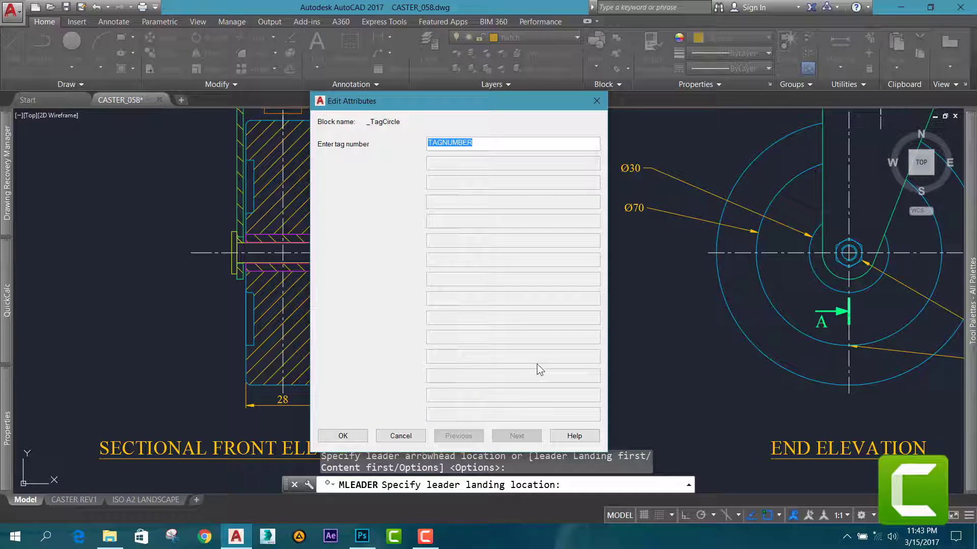
text(2)
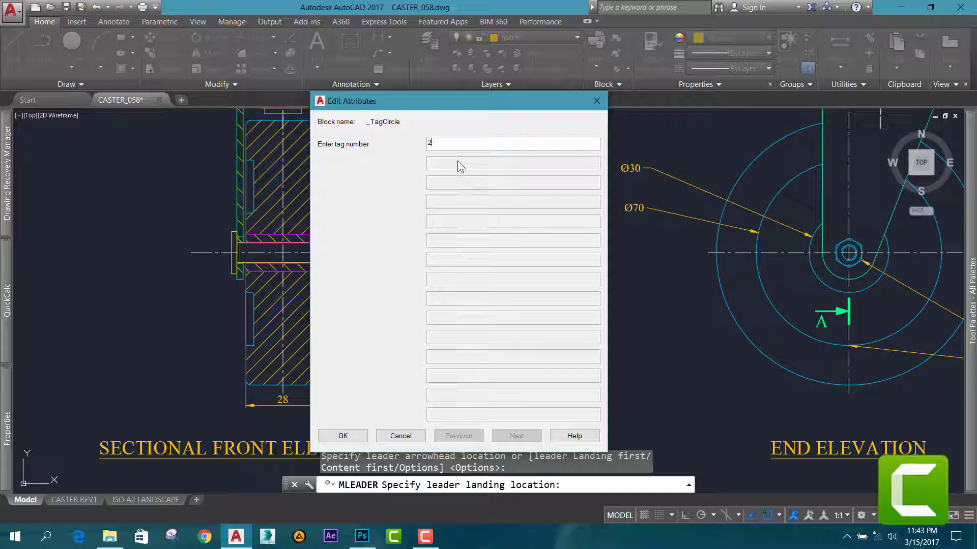
click(343, 436)
scroll(461, 318, up, 2)
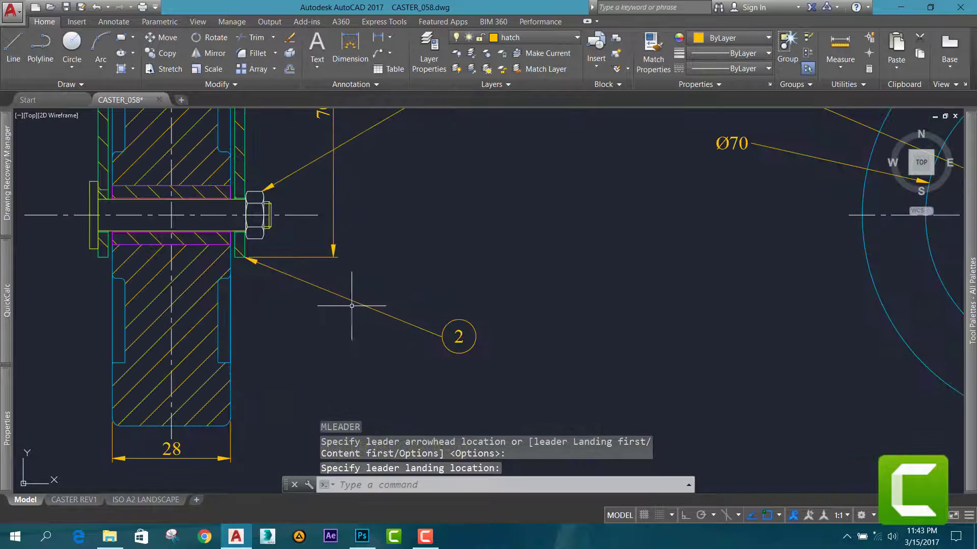
scroll(476, 335, down, 4)
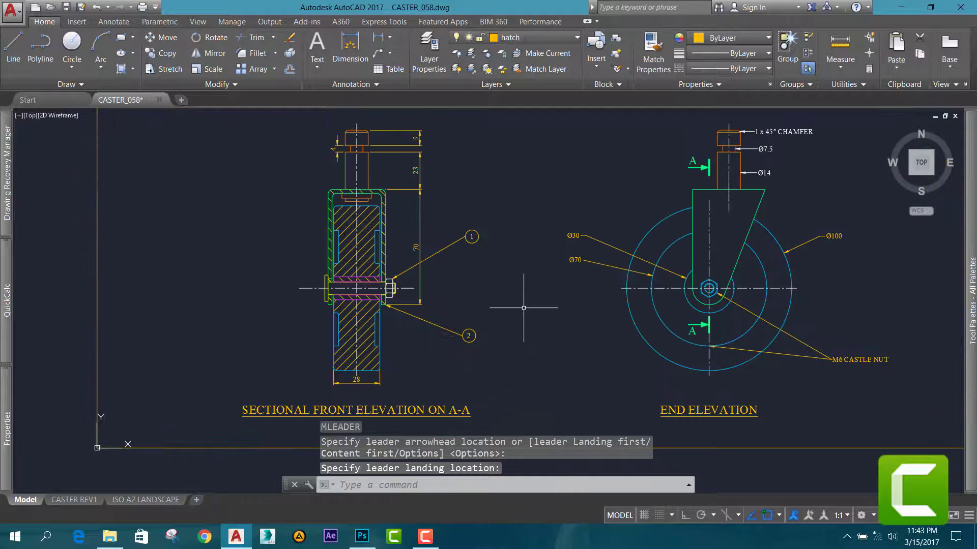
scroll(470, 311, up, 2)
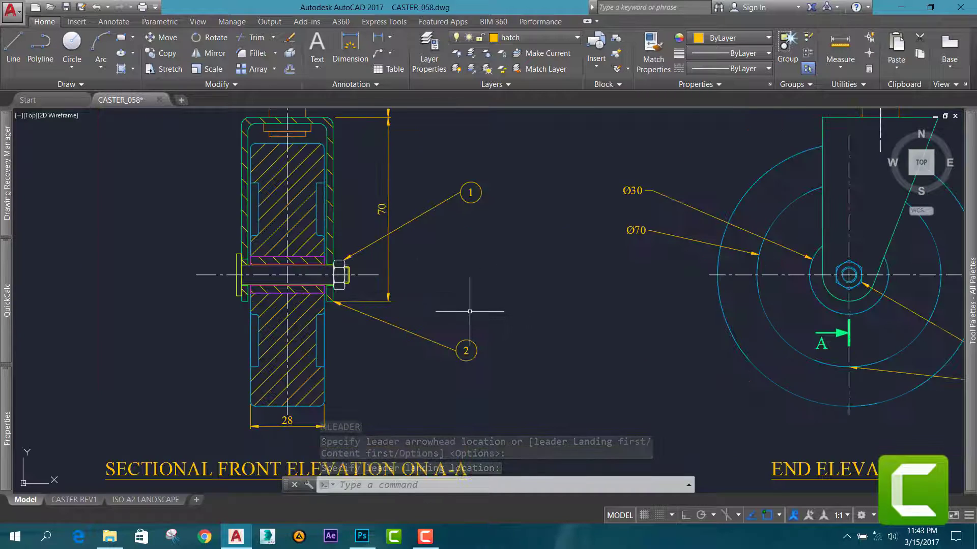
scroll(469, 311, down, 2)
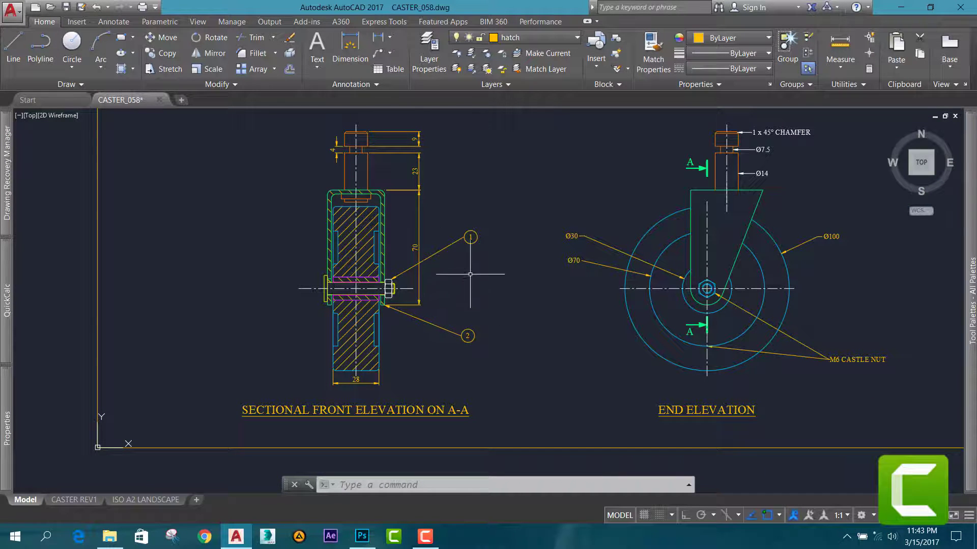
scroll(396, 272, up, 2)
scroll(396, 272, down, 2)
scroll(475, 331, up, 2)
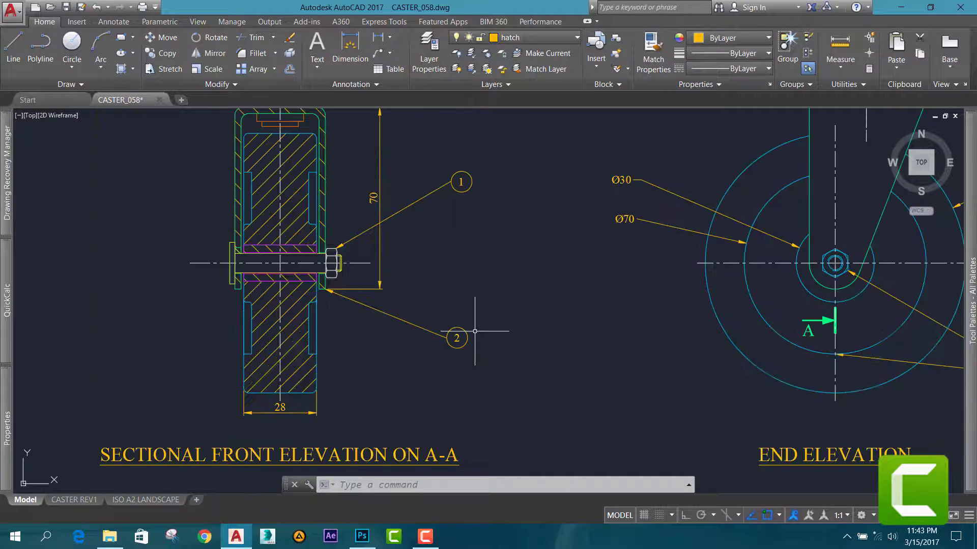
scroll(468, 188, down, 2)
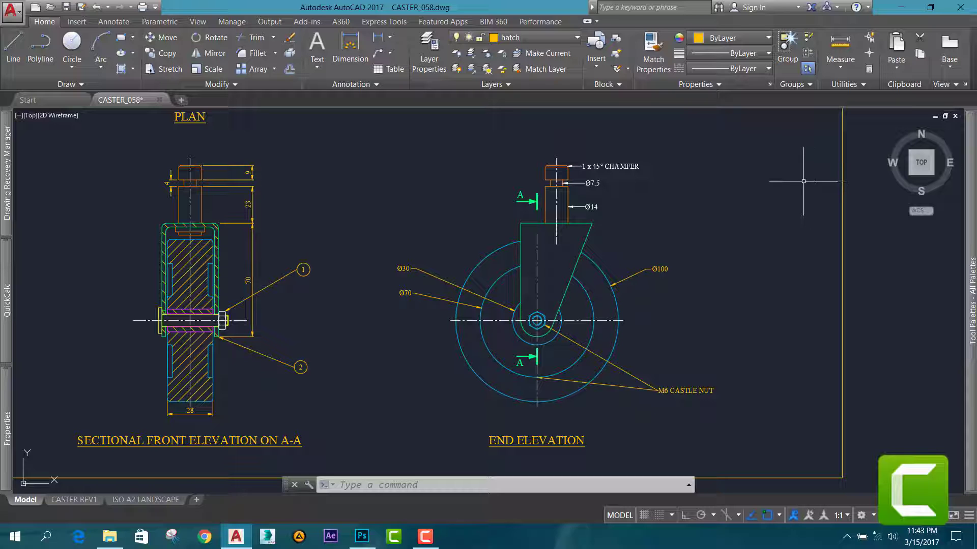
scroll(803, 181, up, 2)
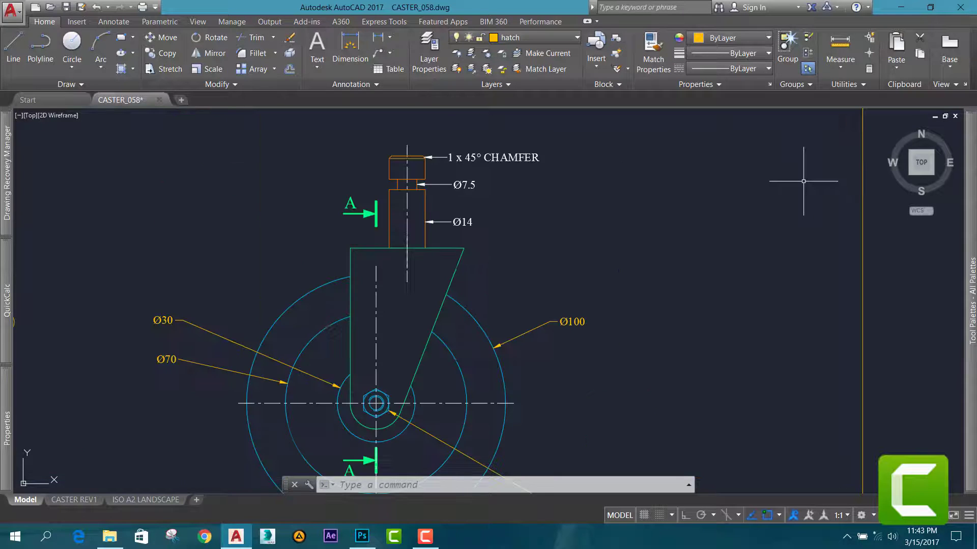
scroll(802, 173, down, 4)
scroll(803, 179, up, 2)
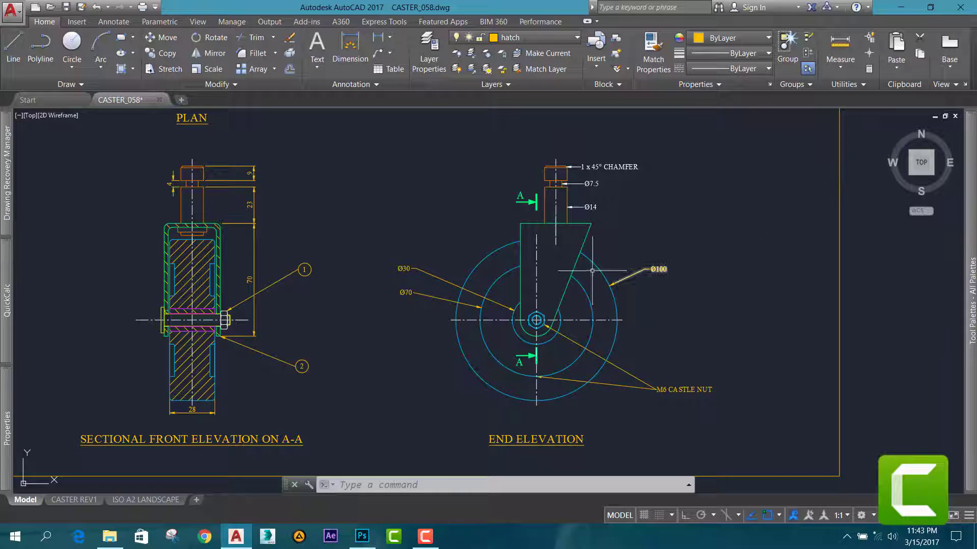
middle_drag(395, 231, 476, 280)
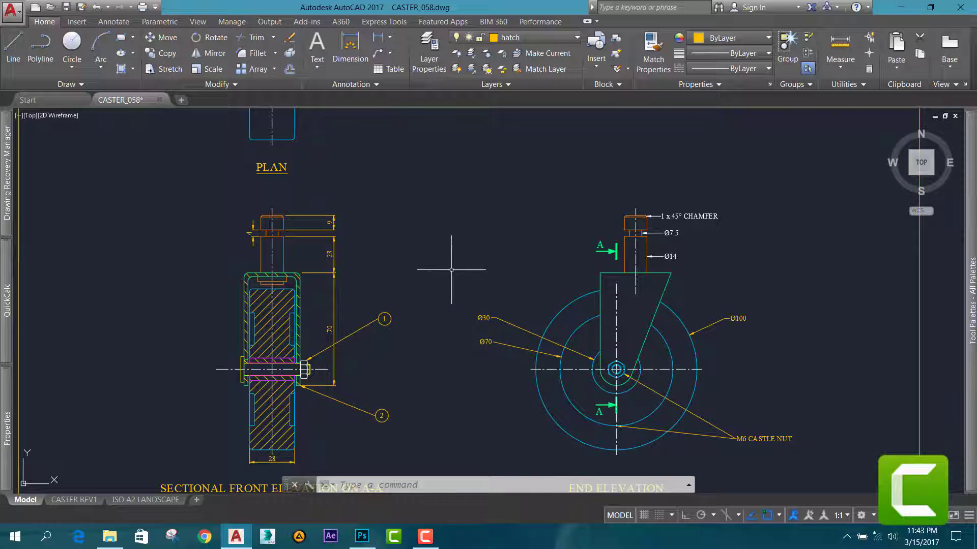